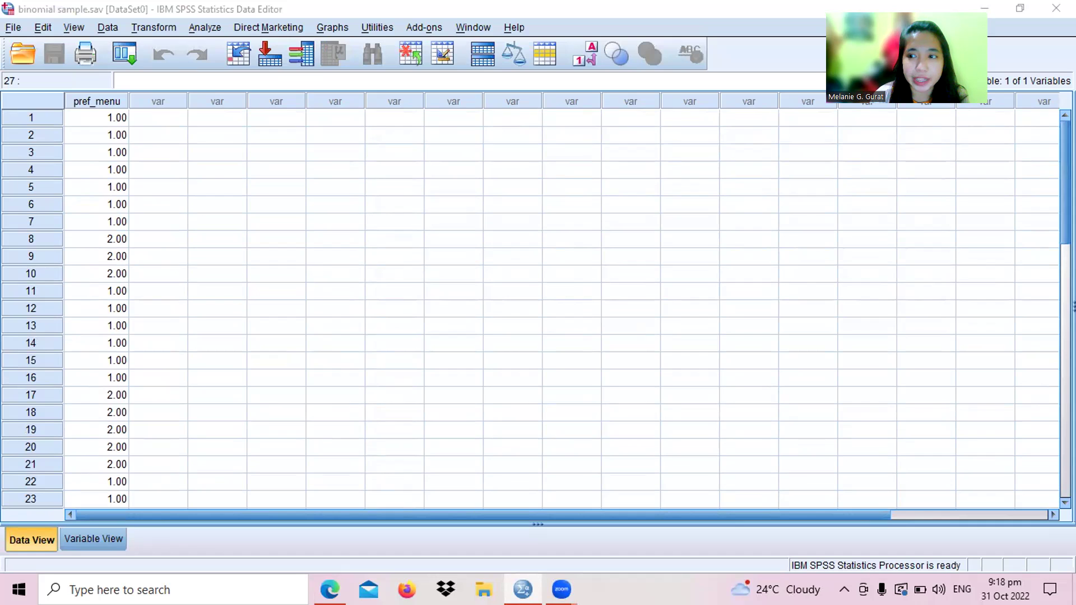
Look through the pref_menu cases in the data and examine the value labels defined for that variable.
scroll(538, 308, down, 5)
scroll(538, 308, up, 2)
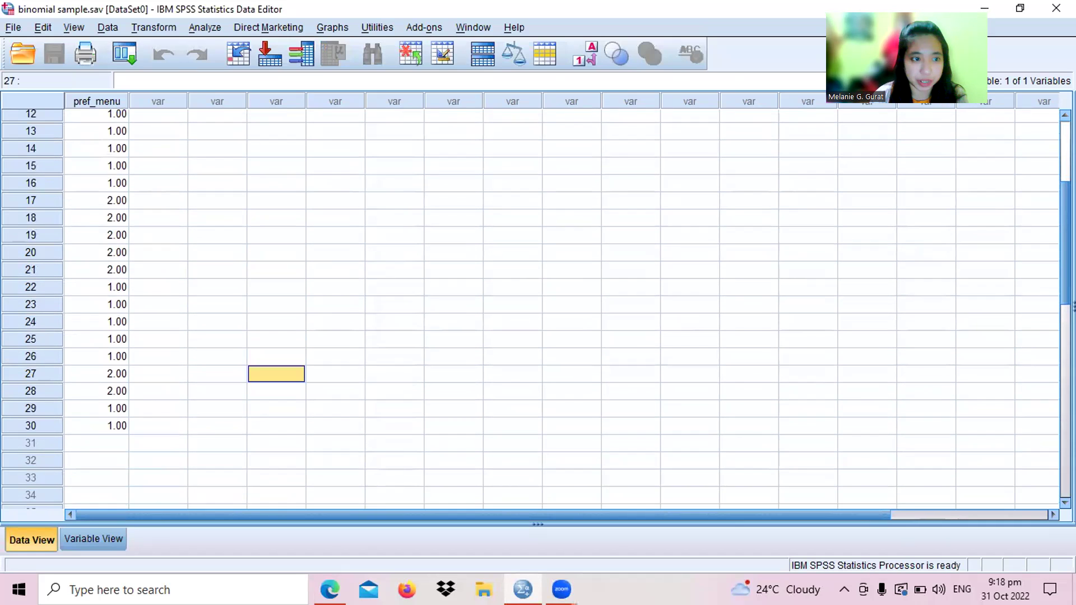
scroll(283, 499, up, 4)
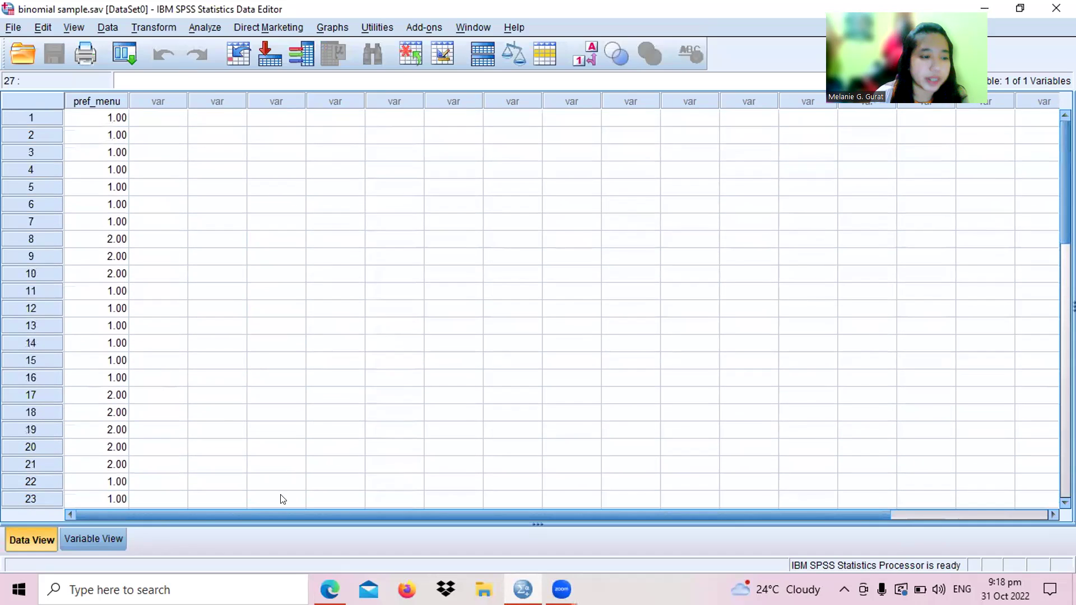
click(120, 538)
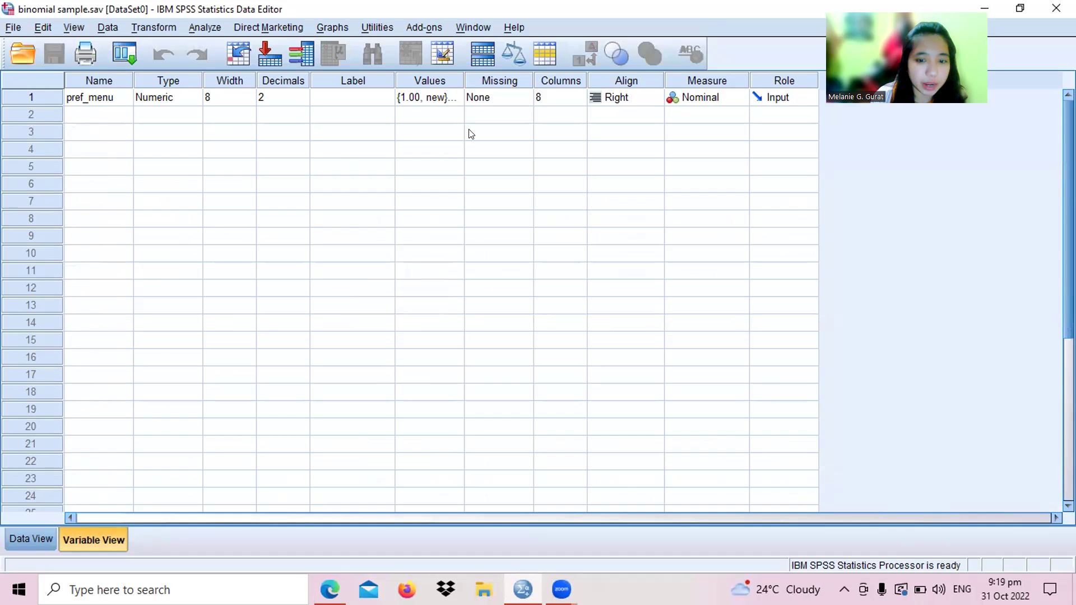
click(449, 99)
click(454, 98)
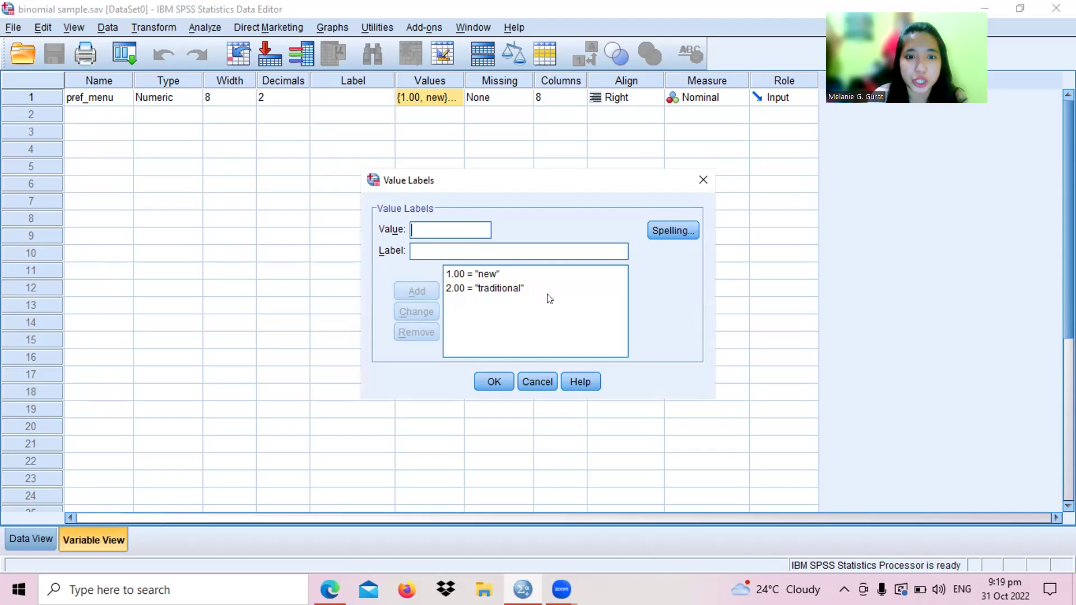
click(493, 275)
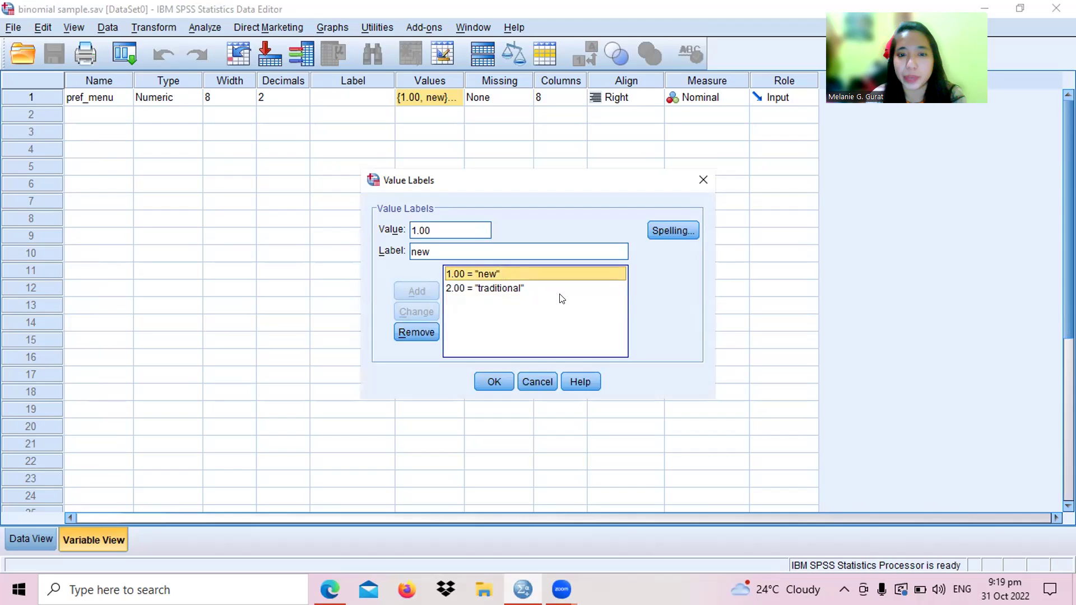
click(703, 181)
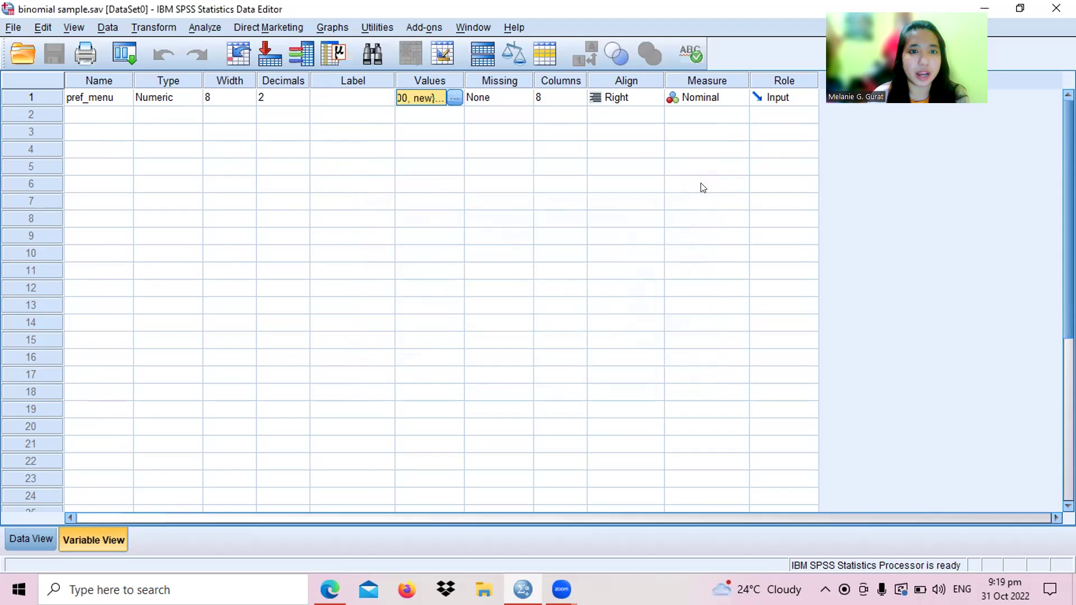
click(455, 100)
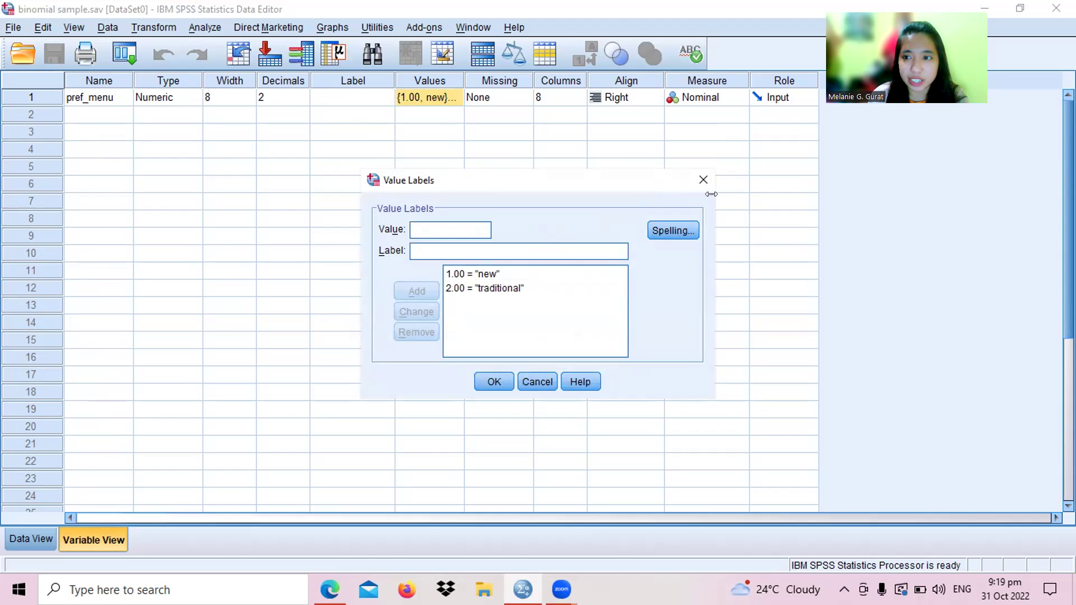
click(701, 180)
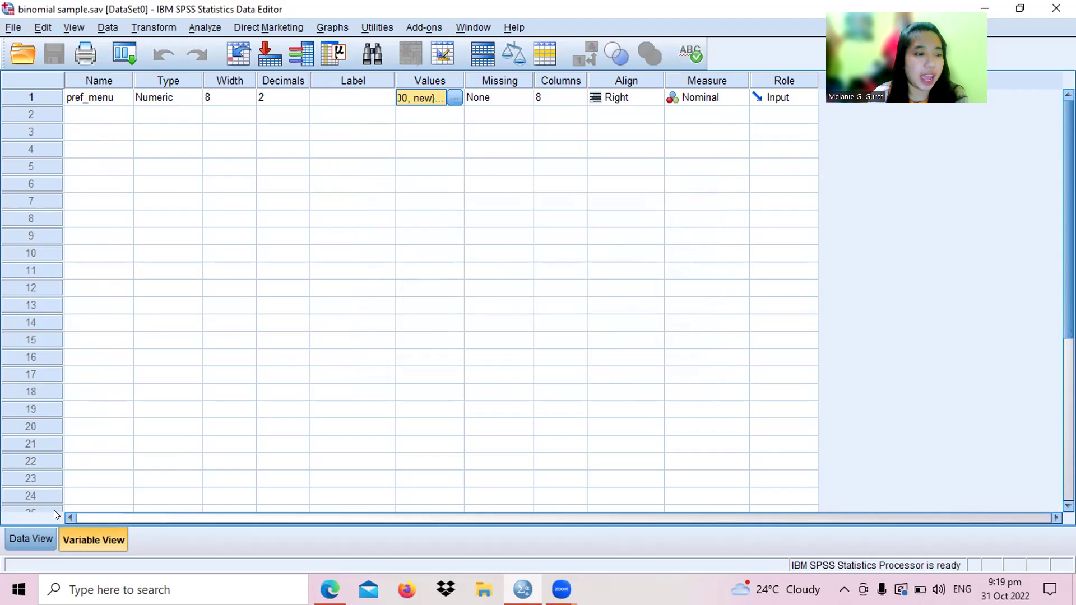
Return to the data and go through the coded pref_menu values case by case, from the first row past the last one.
click(32, 539)
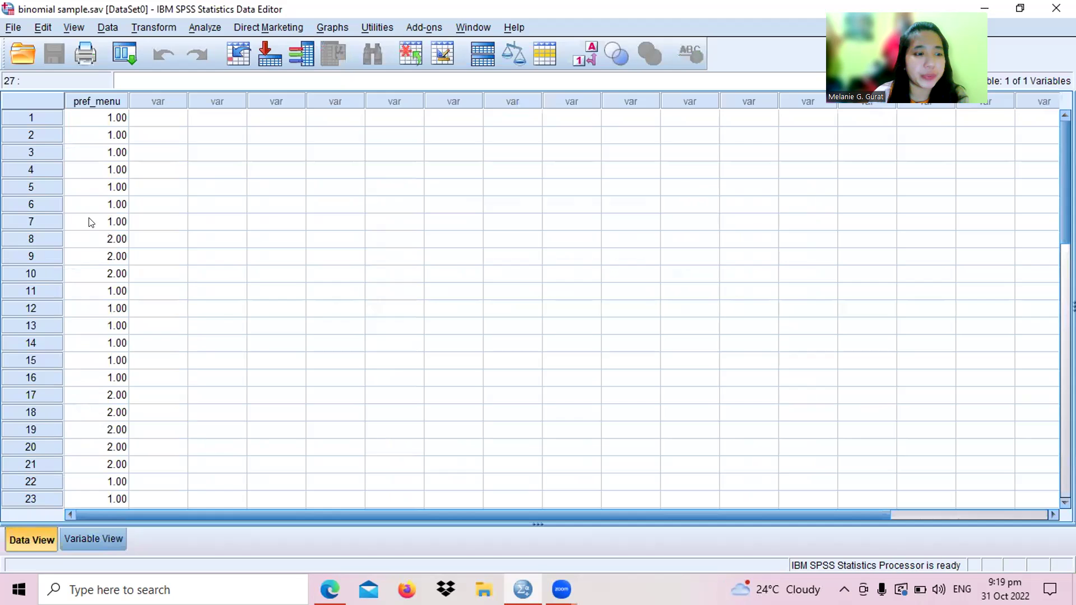
click(104, 122)
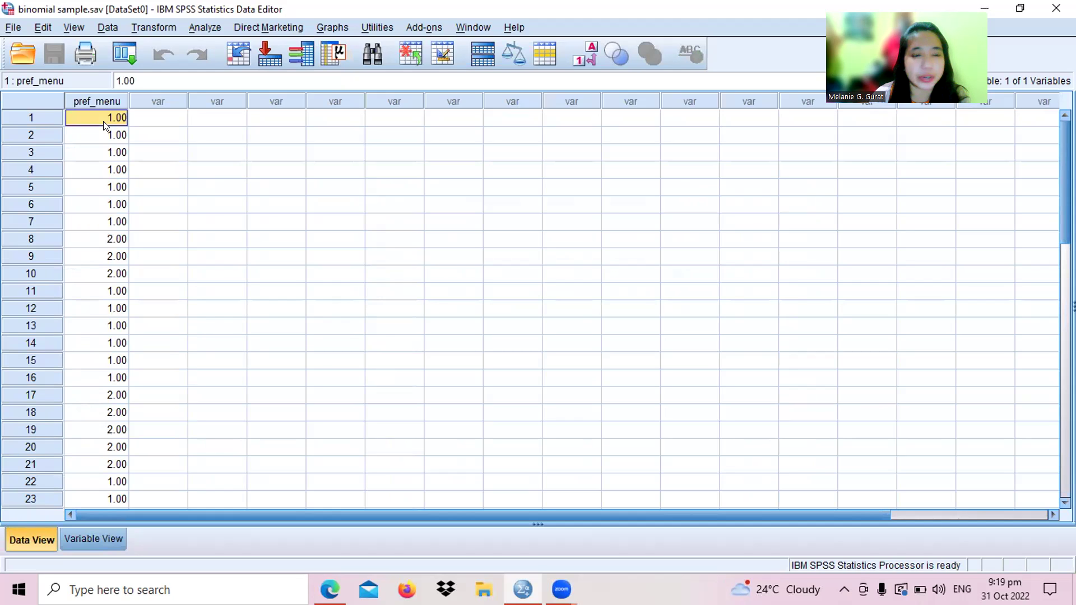
key(Down)
key(Down)
key(Down)
key(Down)
key(Down)
key(Down)
key(Down)
key(Down)
key(Down)
key(Down)
key(Down)
key(Down)
key(Down)
key(Down)
key(Down)
key(Down)
key(Down)
key(Down)
key(Down)
key(Down)
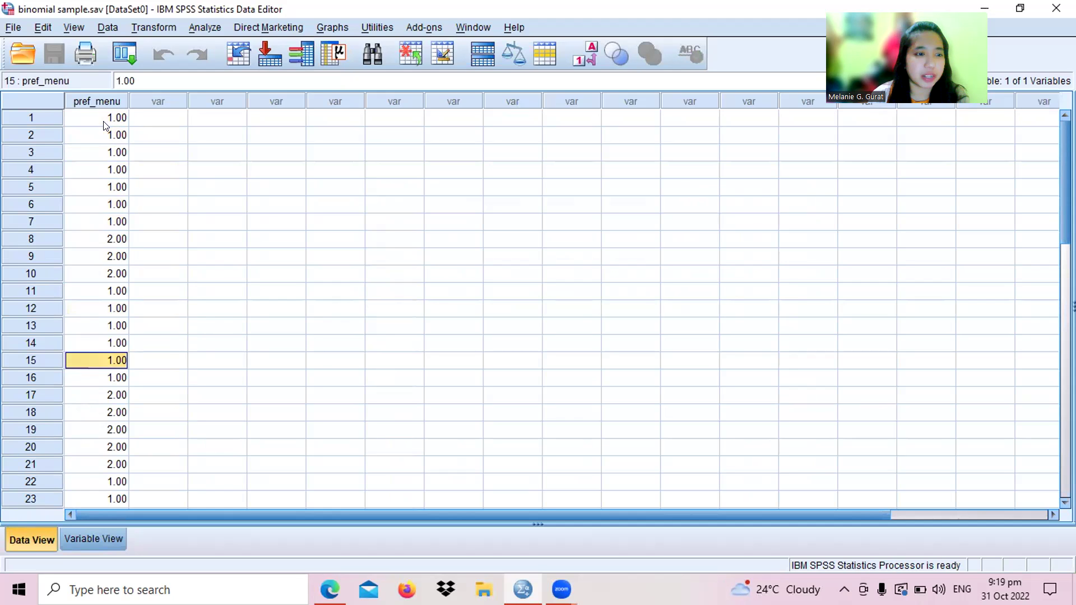
key(Down)
key(Down)
key(Down)
key(Down)
key(Down)
key(Down)
key(Down)
key(Down)
key(Down)
key(Down)
key(Down)
key(Down)
key(Down)
key(Down)
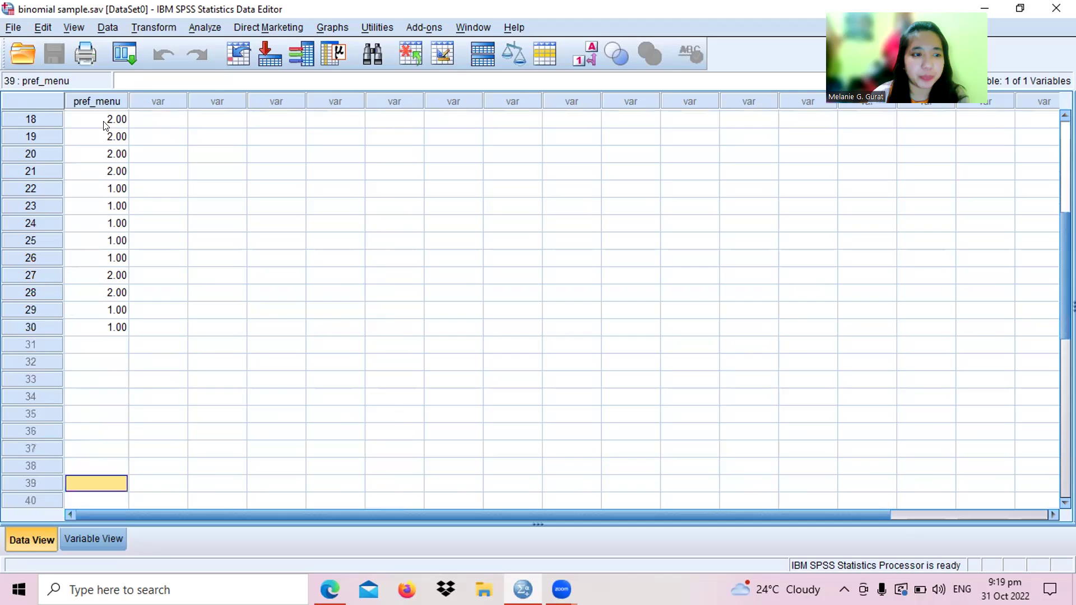
key(Up)
key(Up)
key(Up)
key(Up)
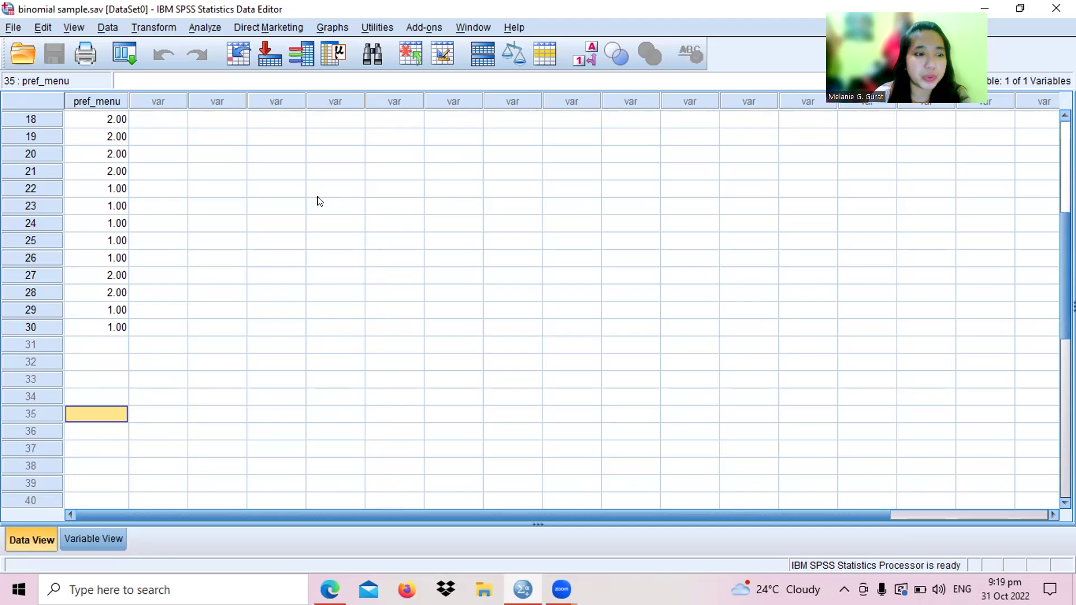
Check again which value labels the pref_menu codes stand for in the variable definitions.
click(90, 537)
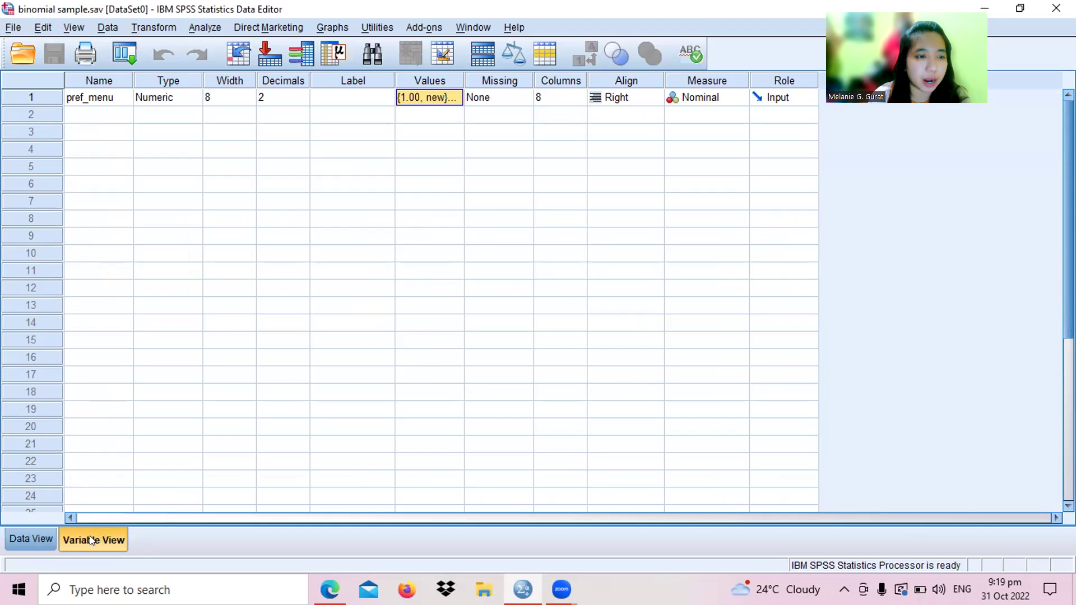
click(457, 104)
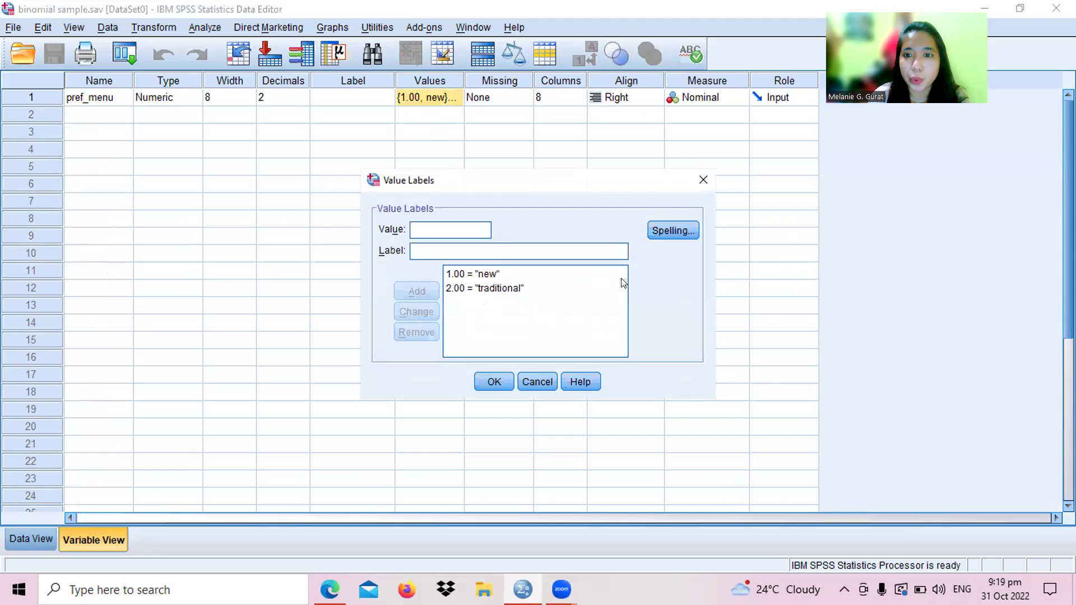
click(700, 181)
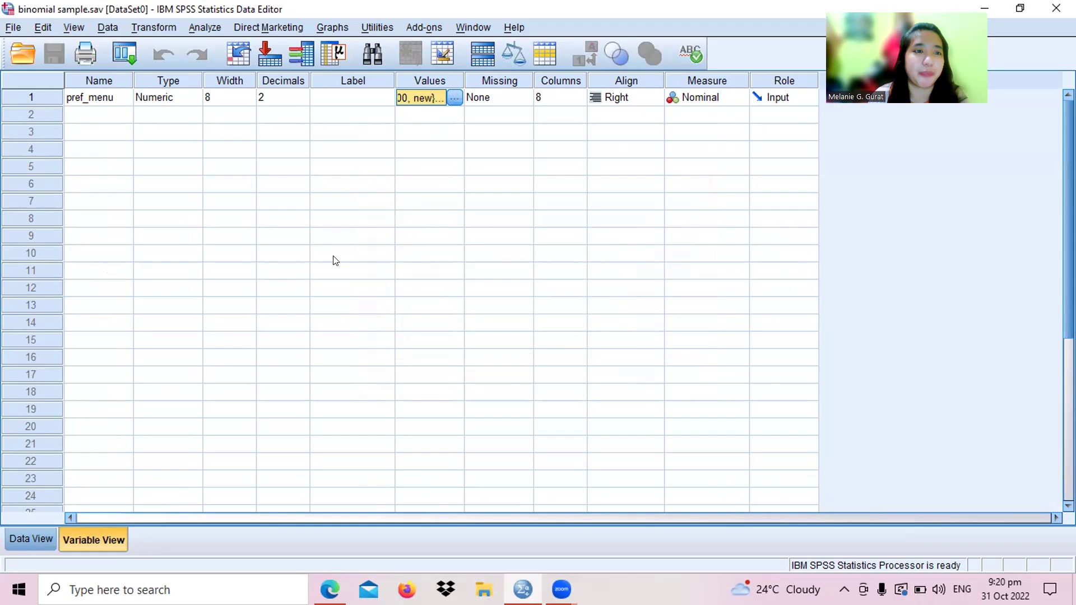
Reset the One-Sample Nonparametric Tests settings to their defaults and close the dialog.
click(195, 30)
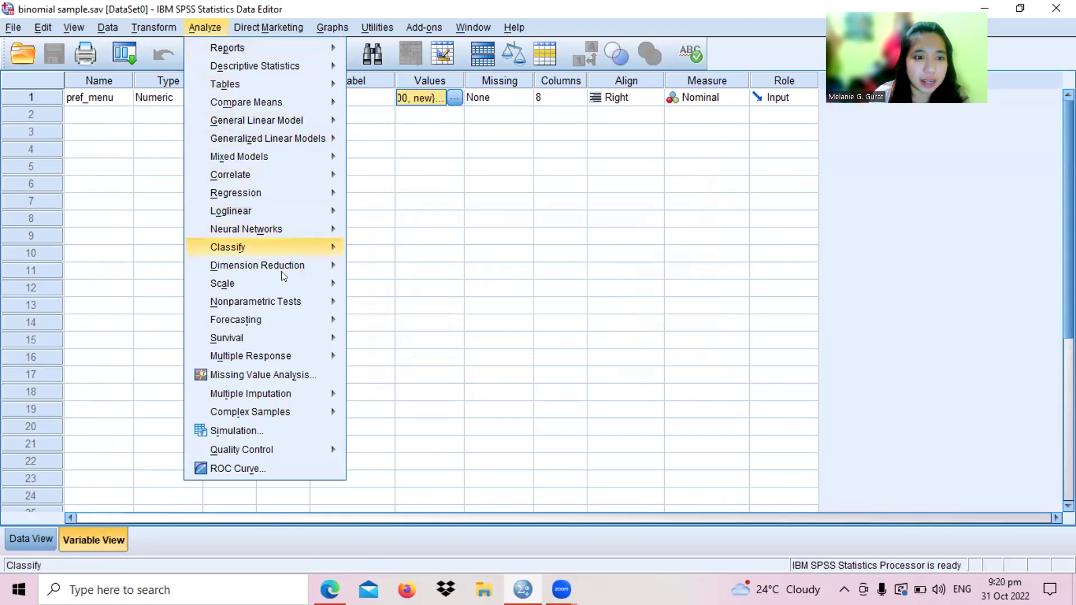
mouse_move(296, 298)
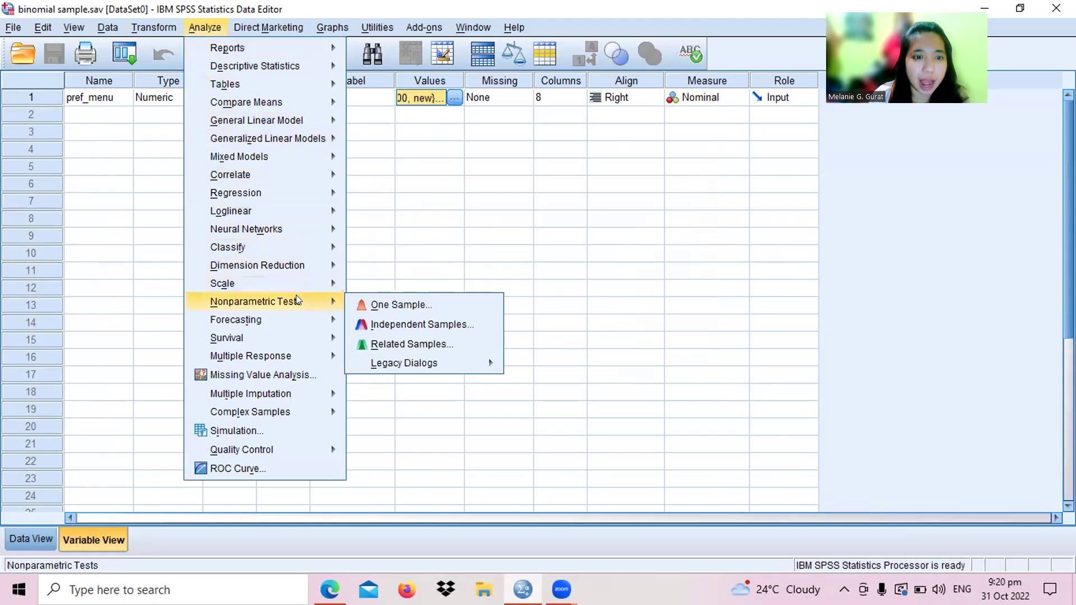
click(472, 304)
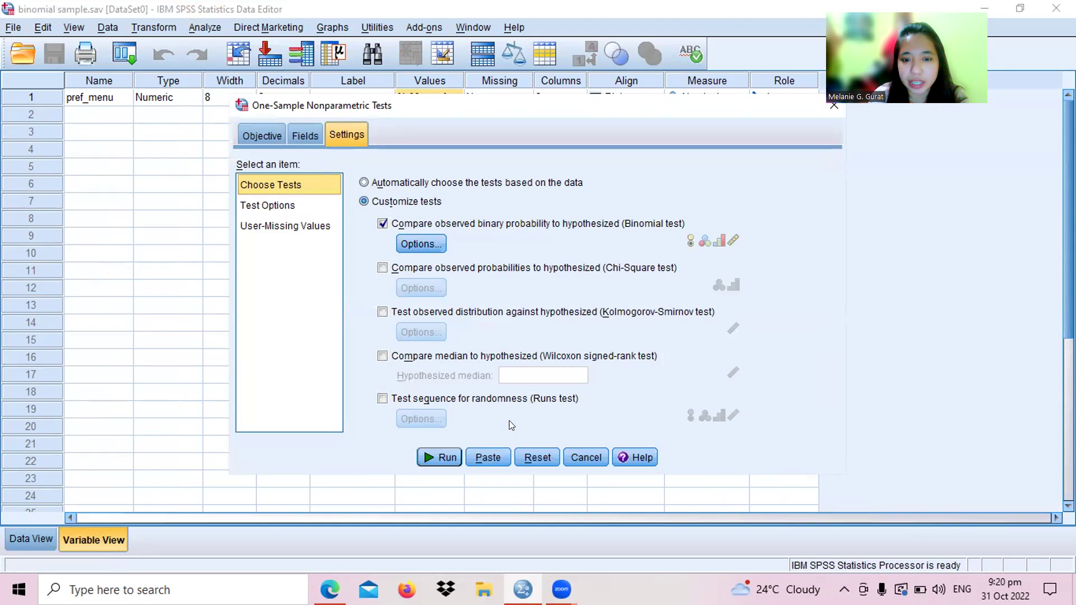
click(535, 456)
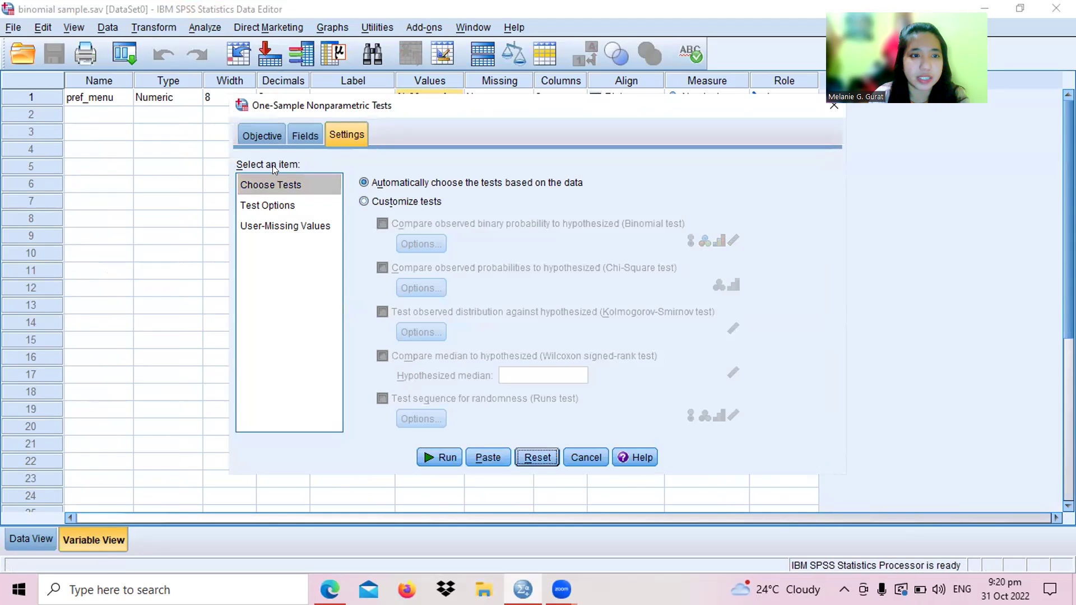
drag(496, 105, 324, 75)
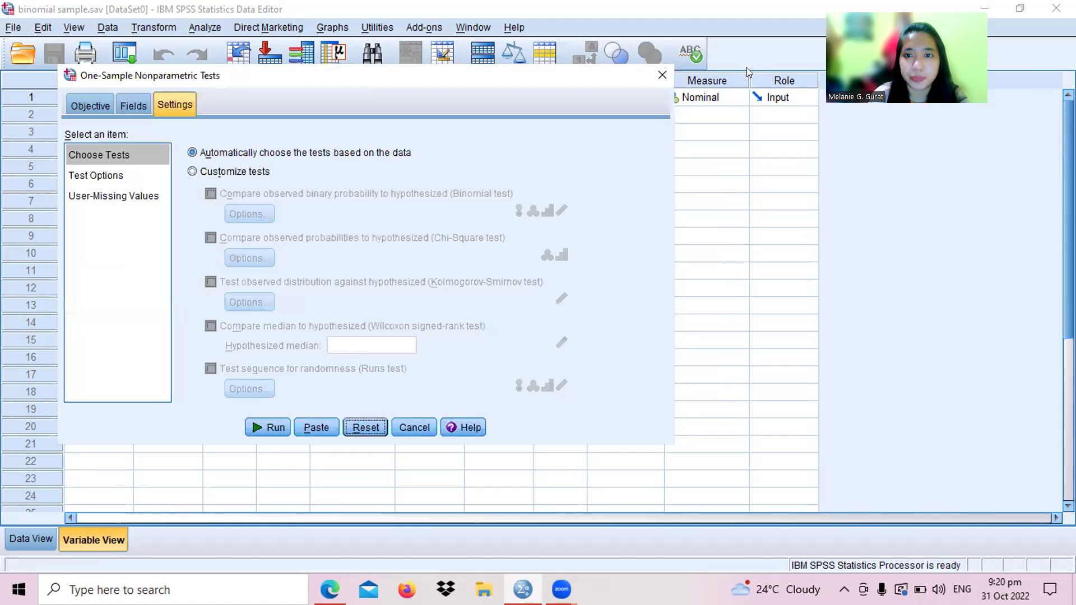
click(668, 79)
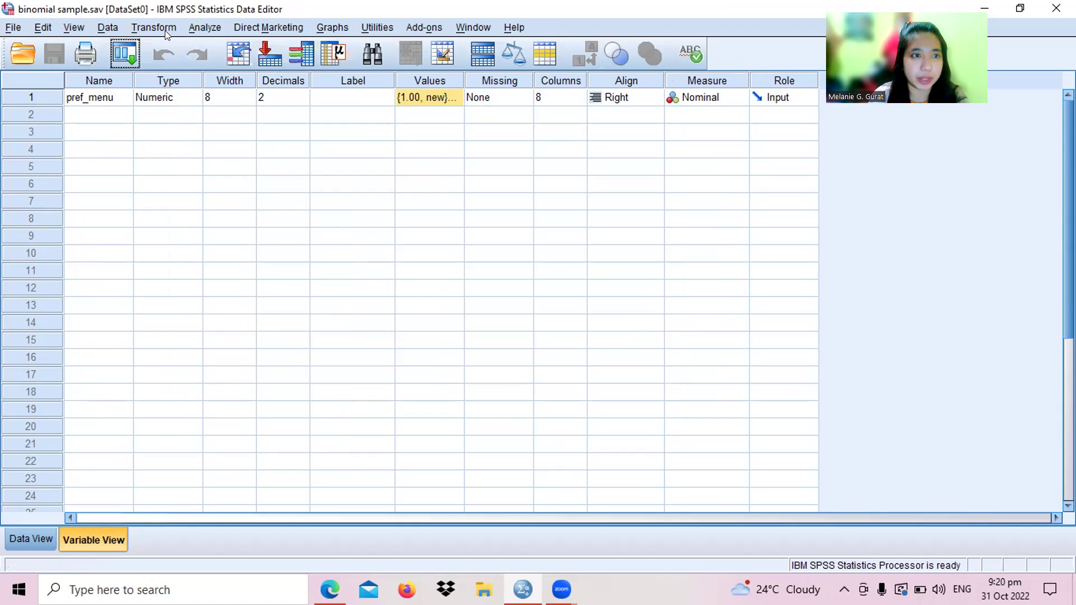
Set up a one-sample nonparametric test on pref_menu with customized tests, selecting only the Binomial test.
click(226, 25)
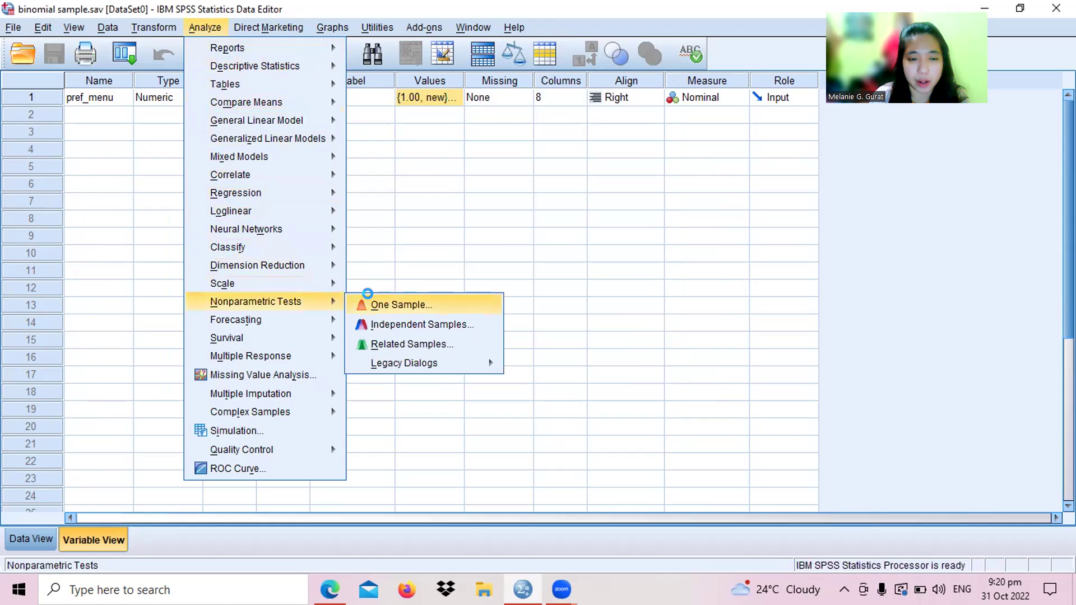
click(372, 300)
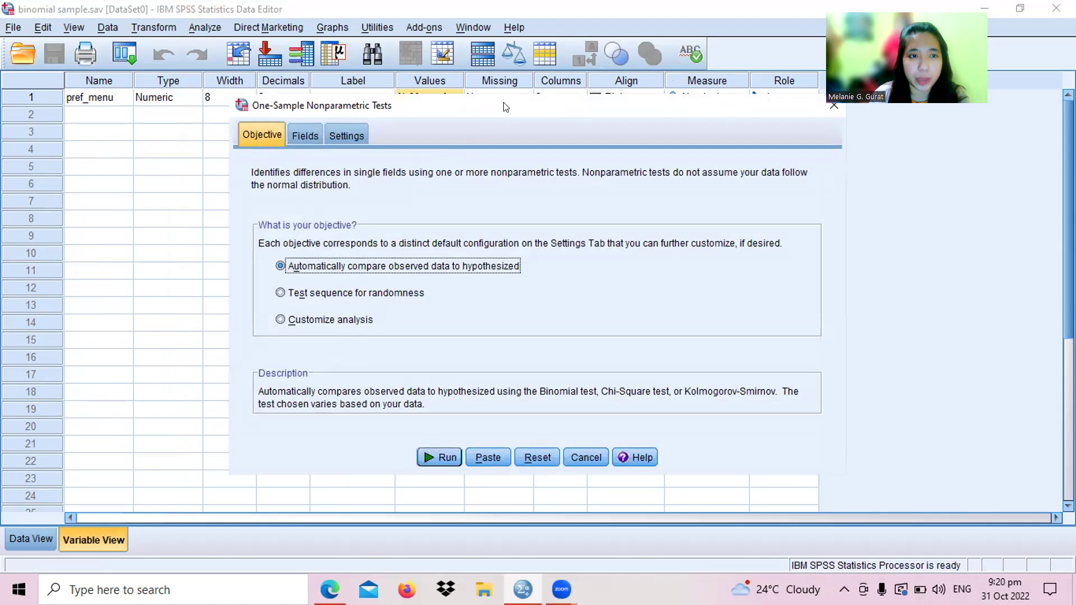
drag(506, 106, 450, 27)
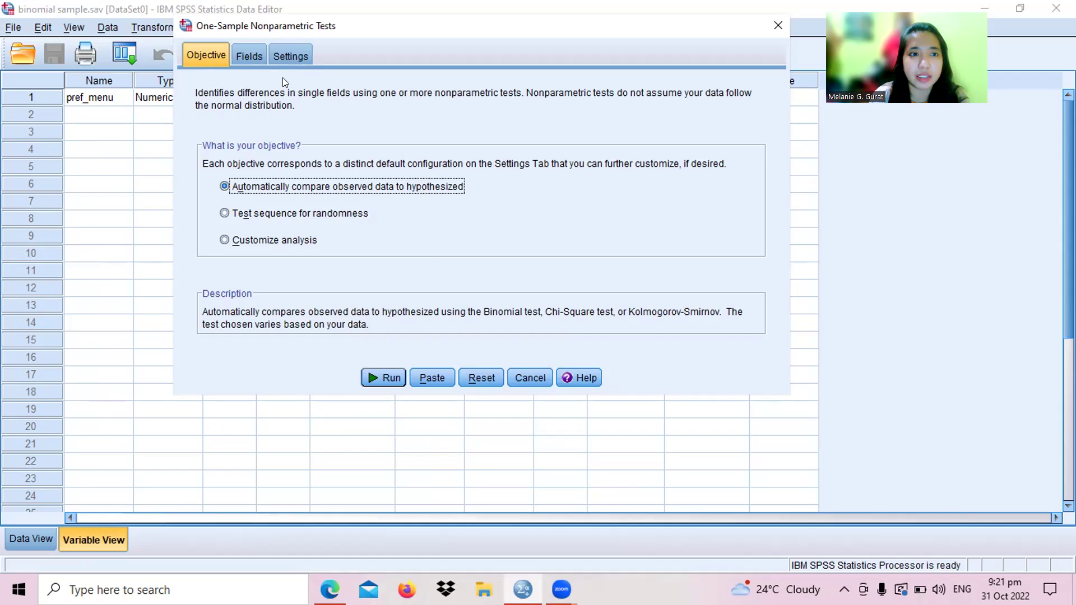
click(245, 58)
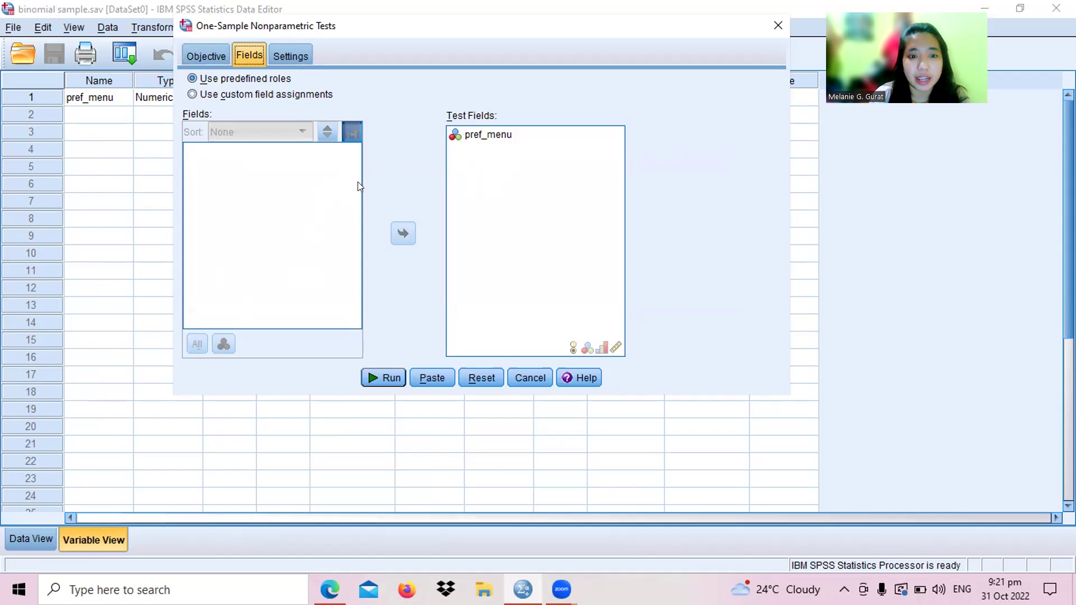
click(285, 56)
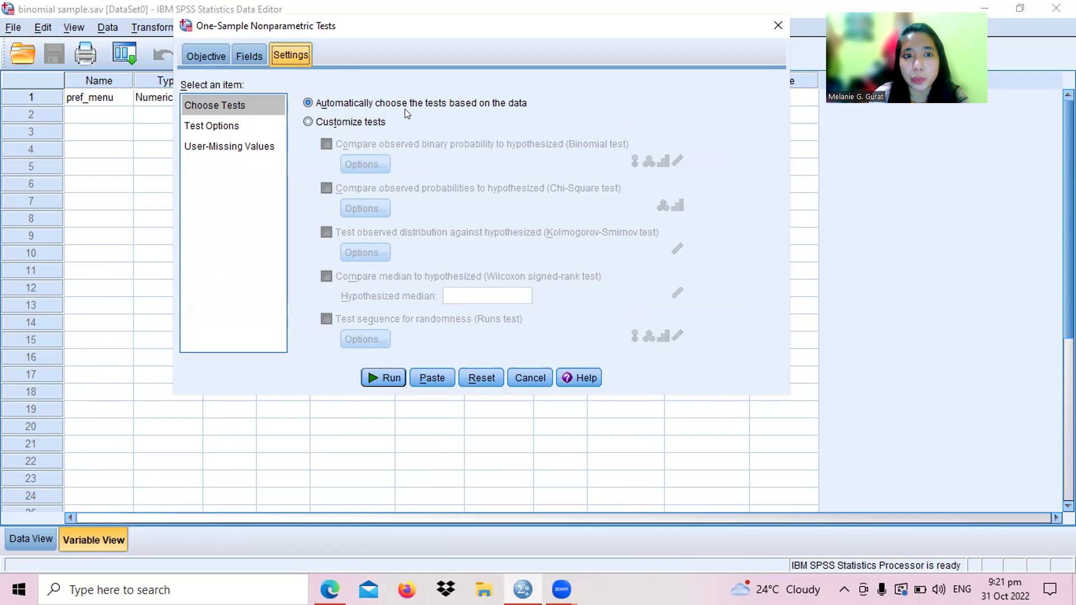
click(307, 122)
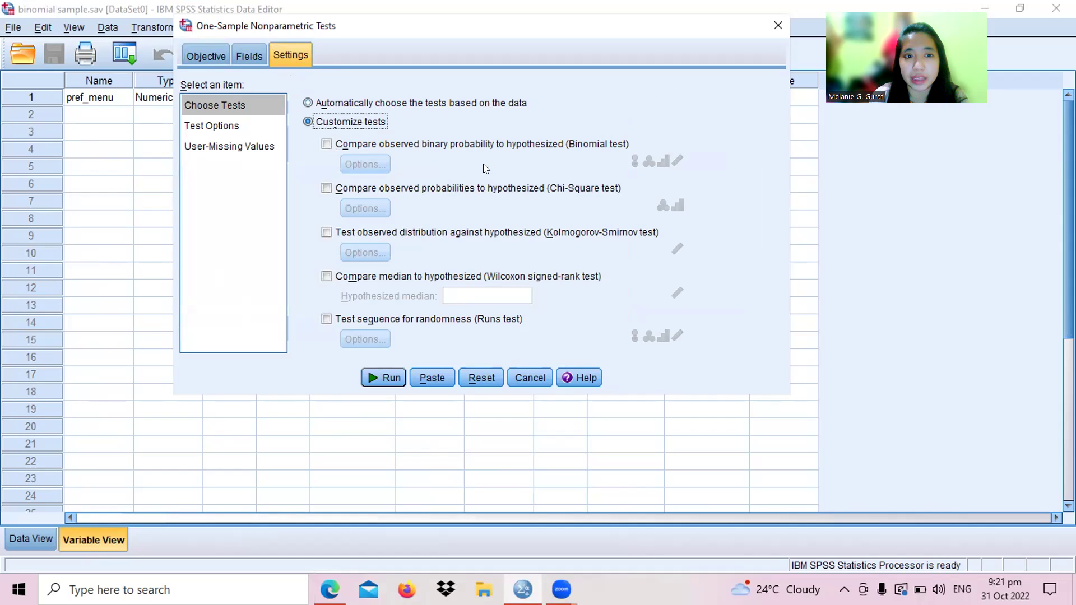
click(327, 145)
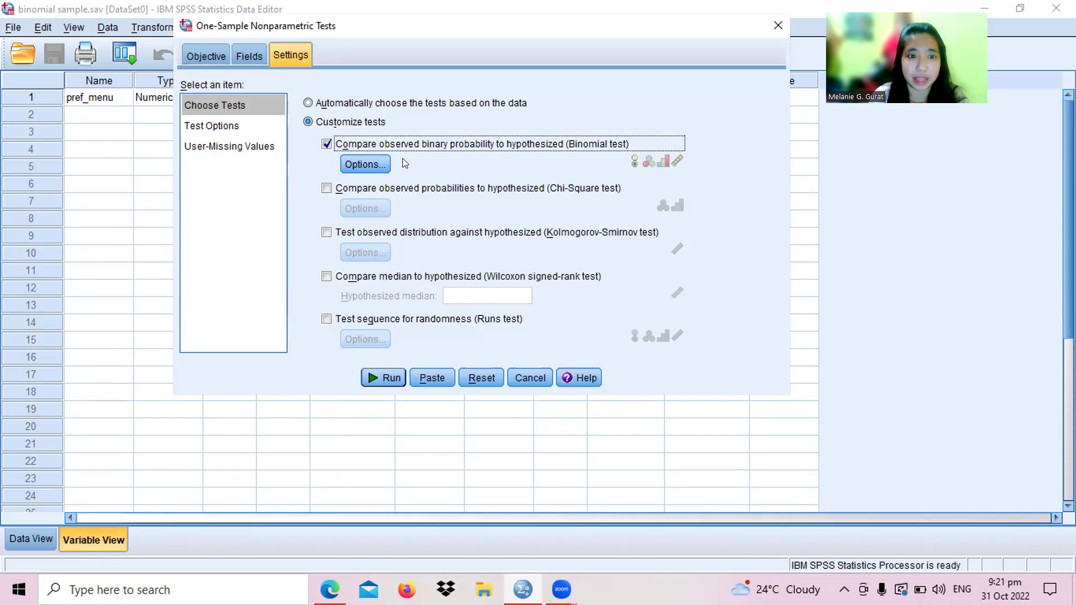
Add the Clopper-Pearson (exact) confidence interval, define categorical success by the first category found in the data, and run the binomial test.
click(379, 164)
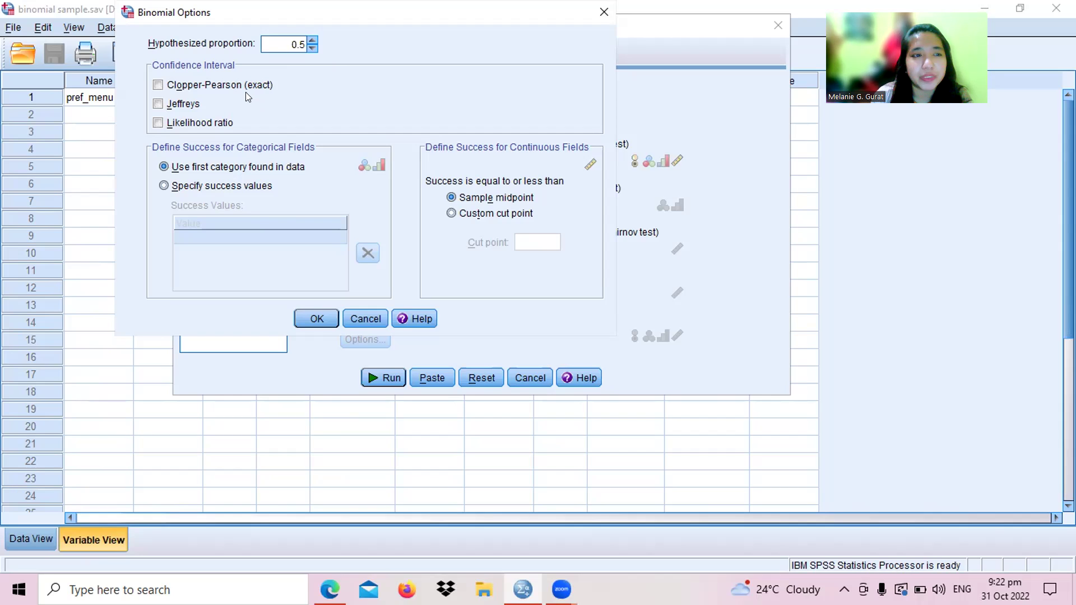
click(159, 86)
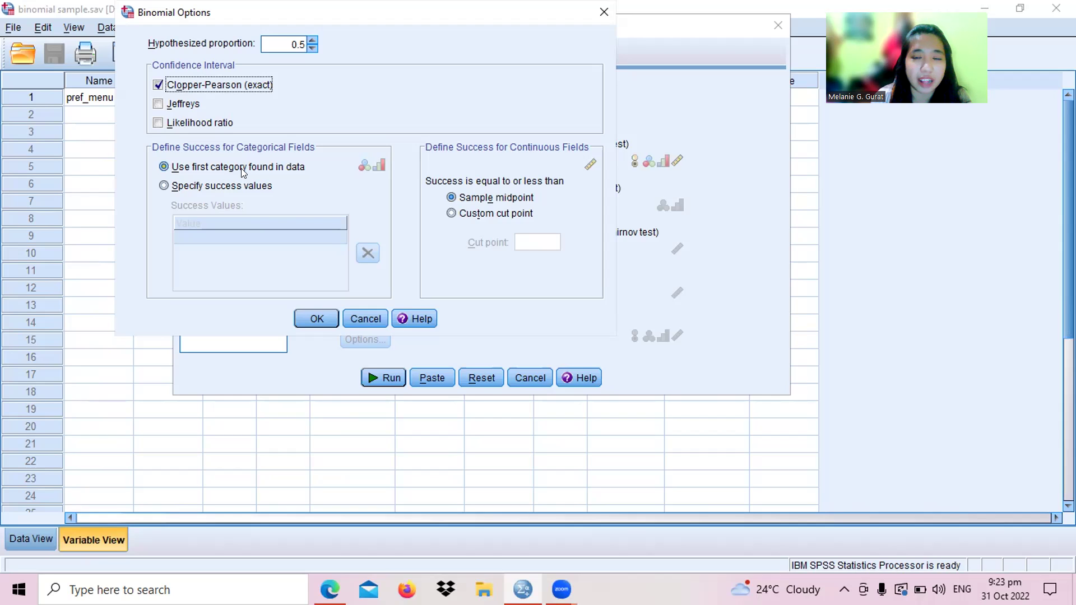
click(164, 186)
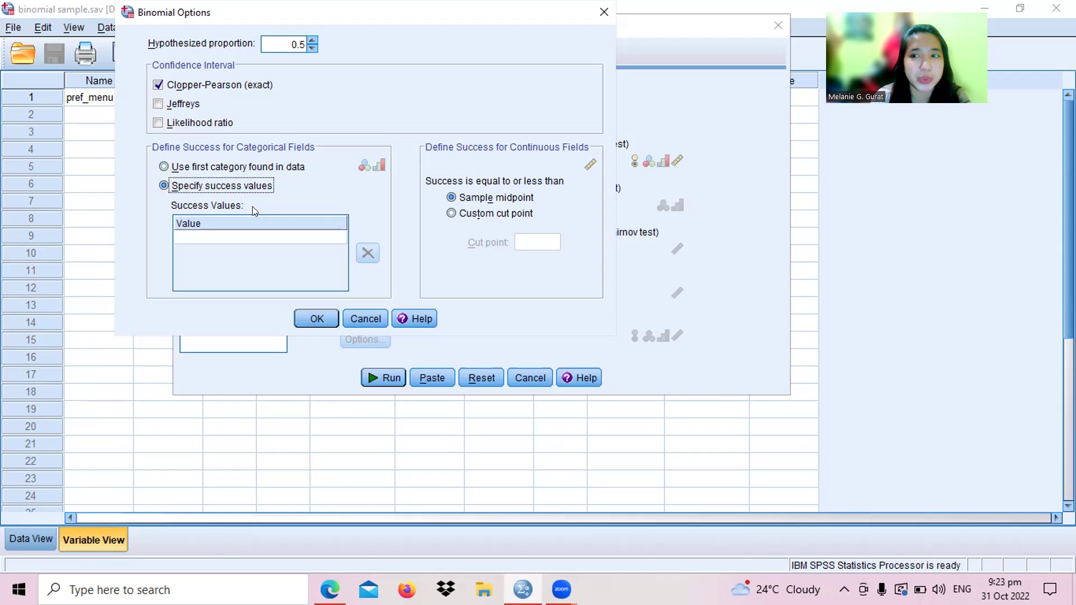
click(164, 167)
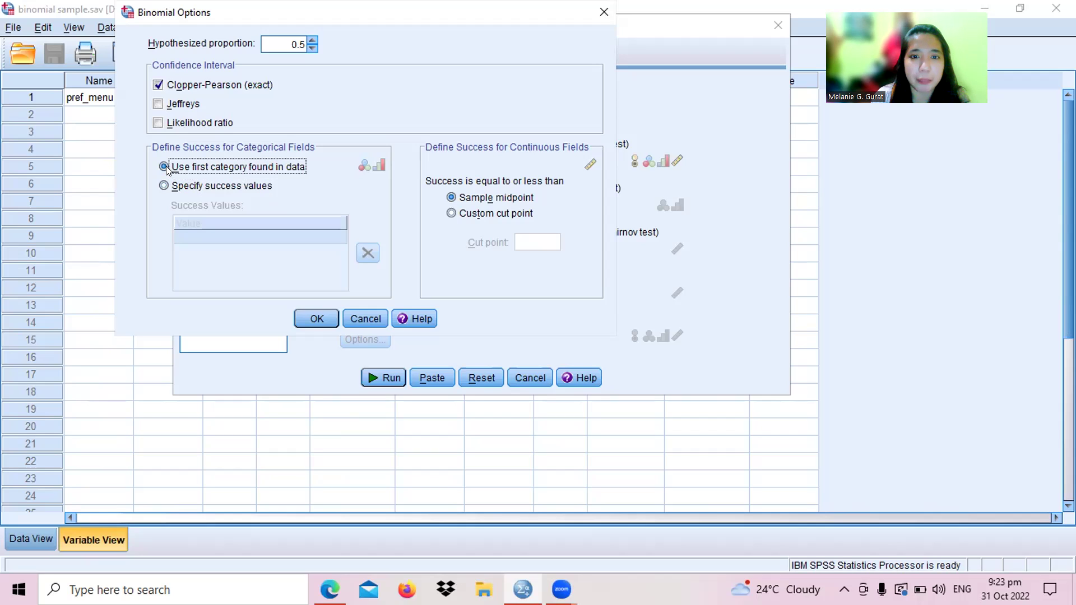
click(317, 318)
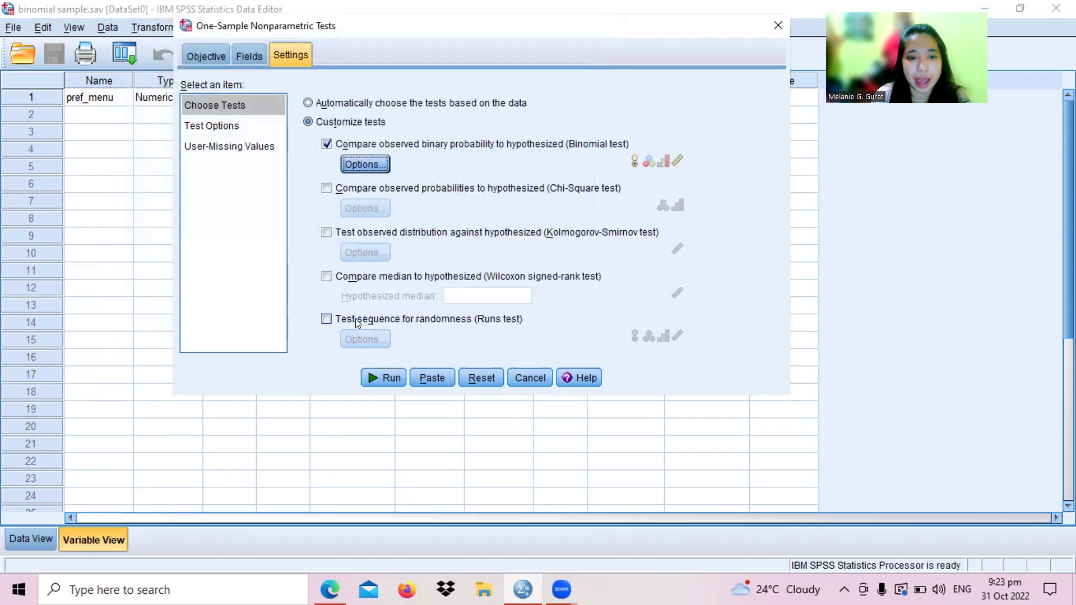
click(373, 381)
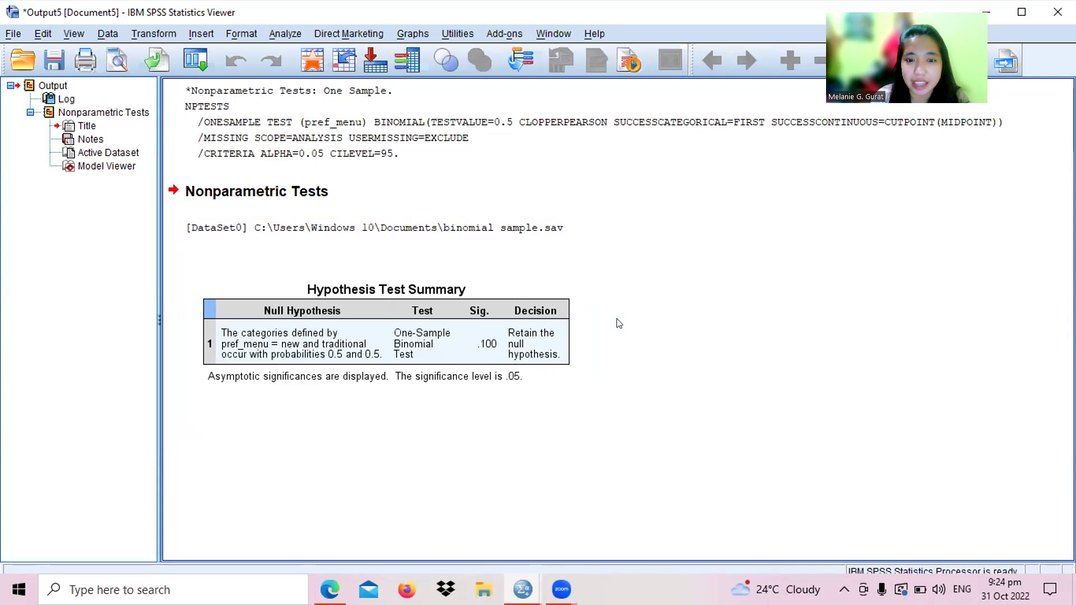
Open the Hypothesis Test Summary output in a separate Model Viewer window to examine the One-Sample Binomial Test chart and statistics.
click(512, 347)
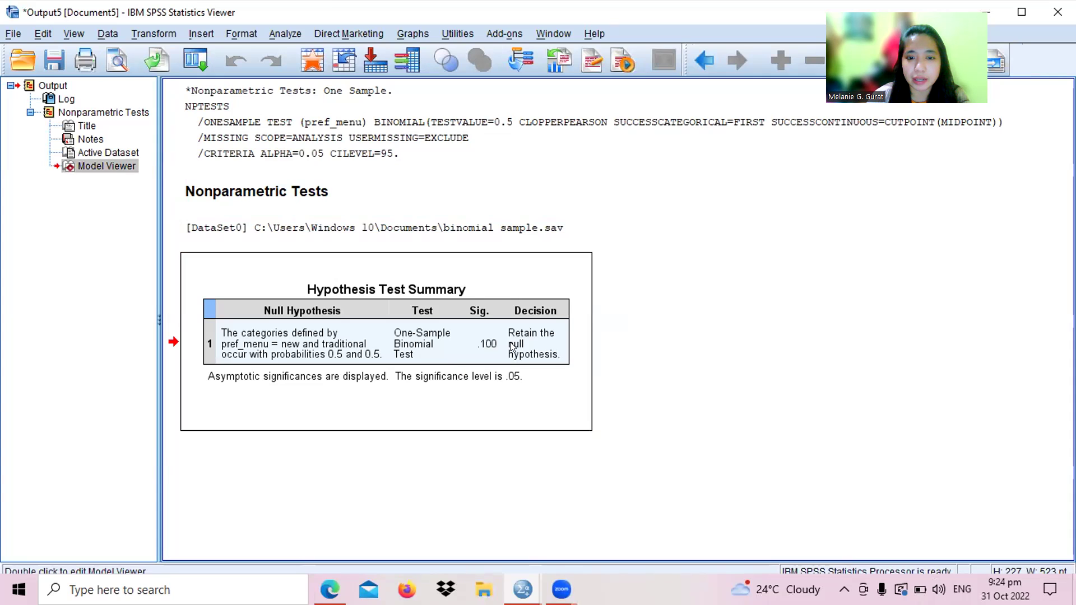
right_click(511, 347)
mouse_move(605, 477)
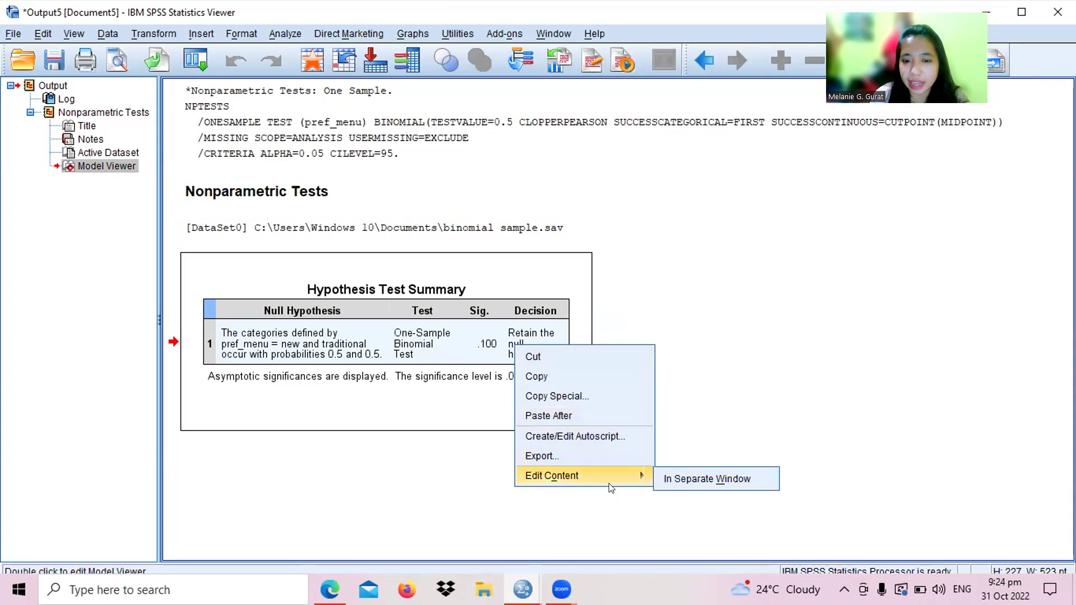
click(685, 478)
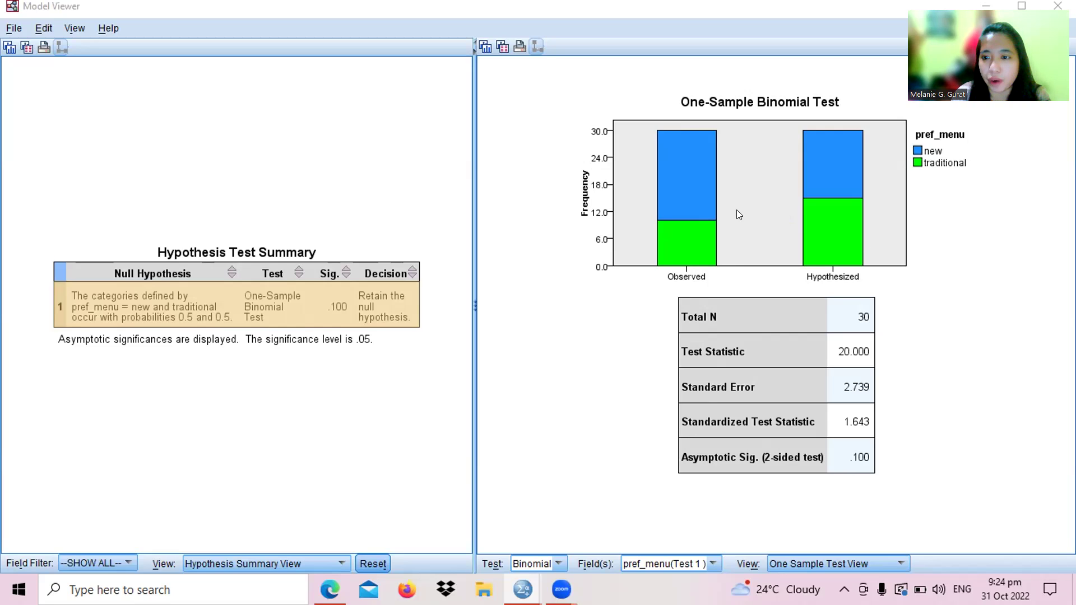
mouse_move(847, 269)
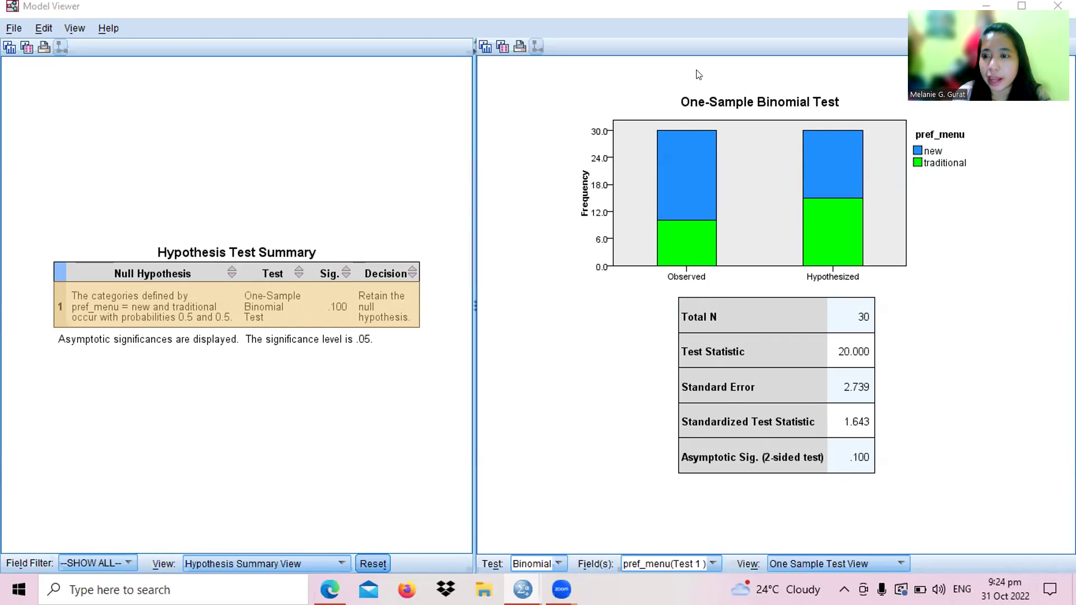
drag(873, 317, 906, 289)
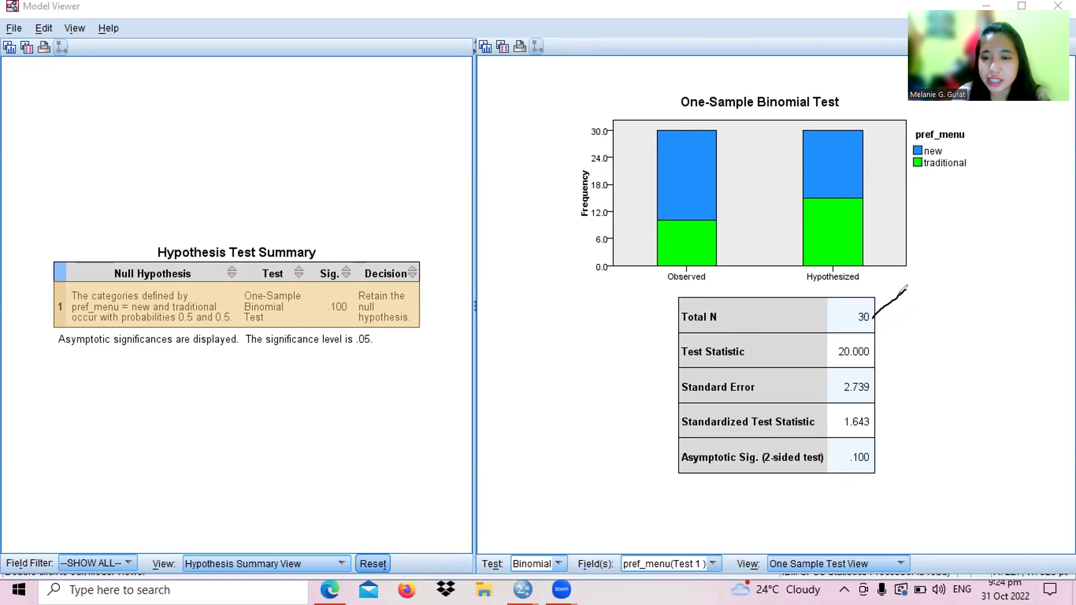
drag(873, 353, 891, 335)
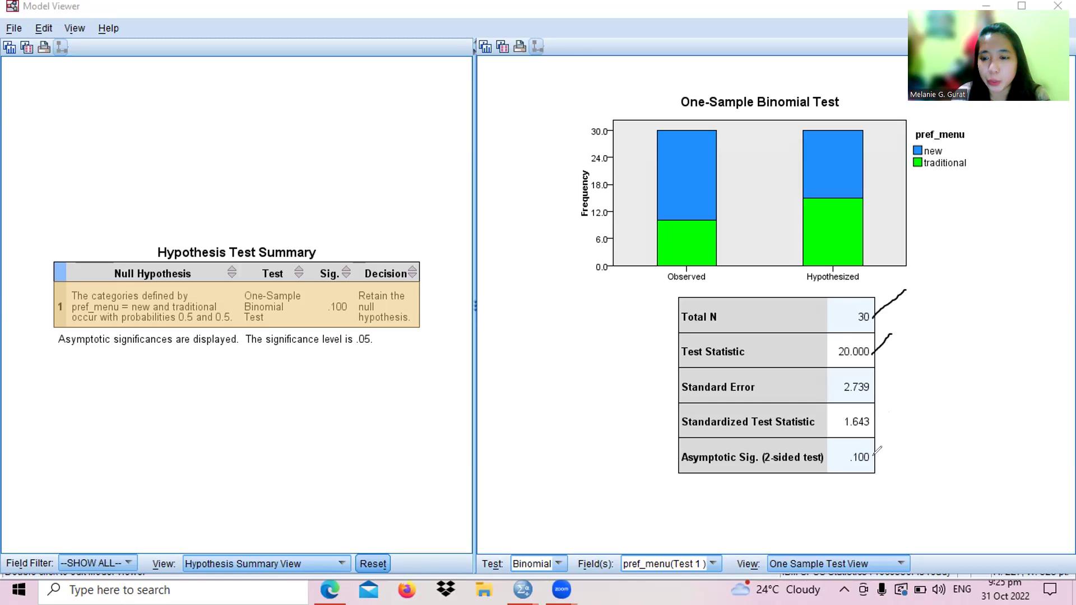
drag(872, 458, 895, 423)
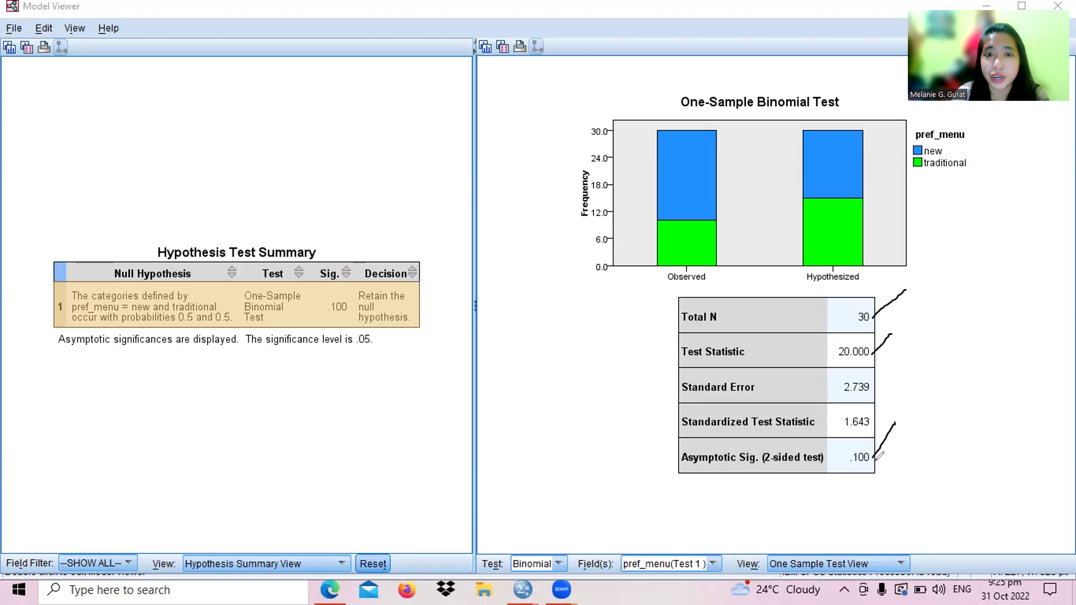
click(899, 447)
drag(900, 447, 917, 468)
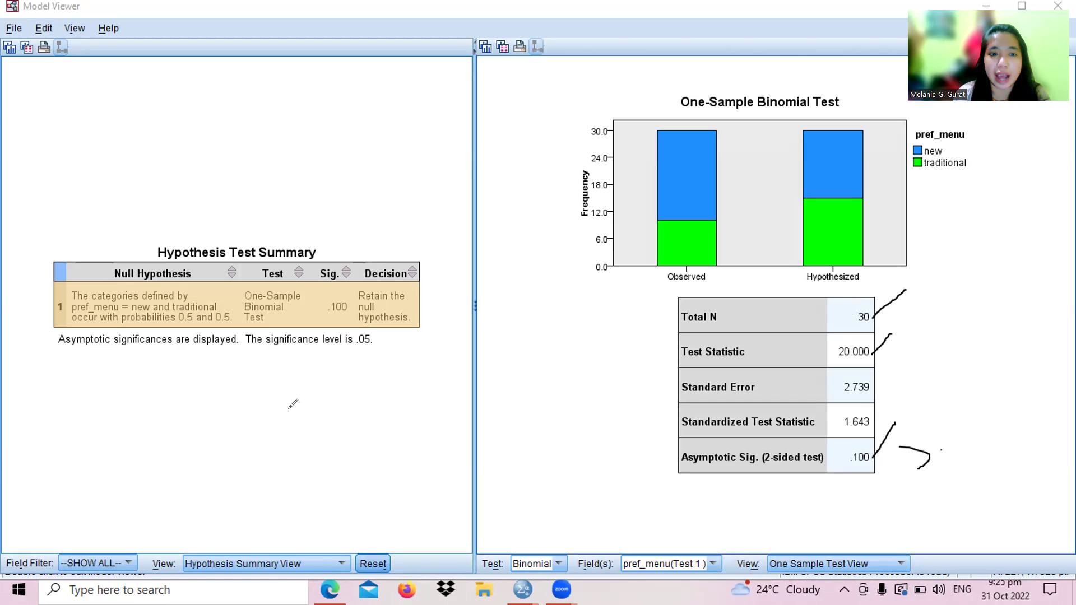
mouse_move(372, 267)
mouse_down()
mouse_move(367, 339)
mouse_move(340, 279)
mouse_up()
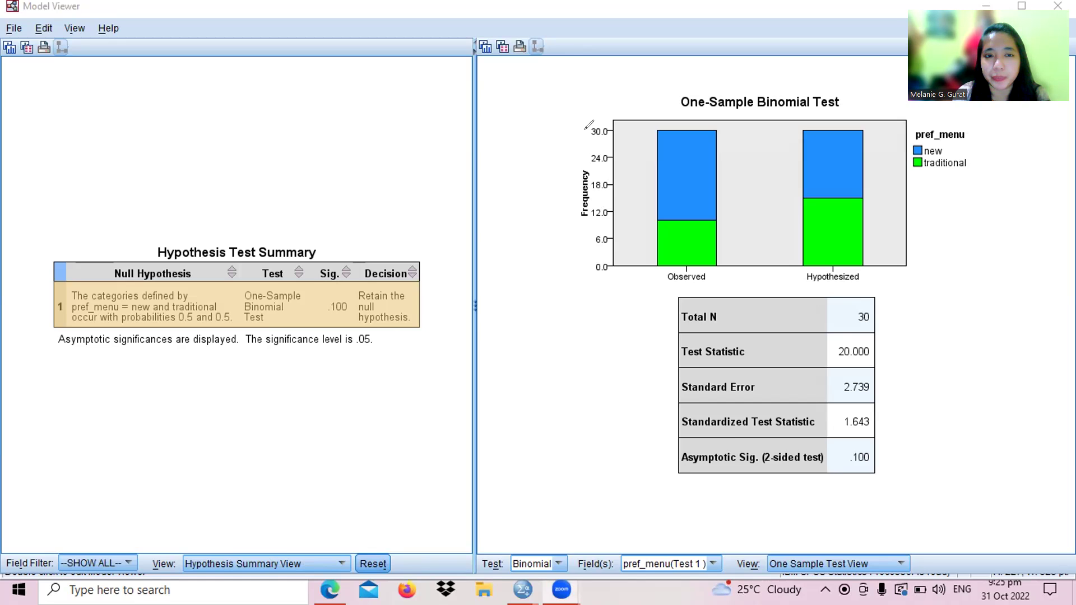
Switch the hypothesis summary to the Confidence Interval Summary View for the binomial test on pref_menu.
click(202, 562)
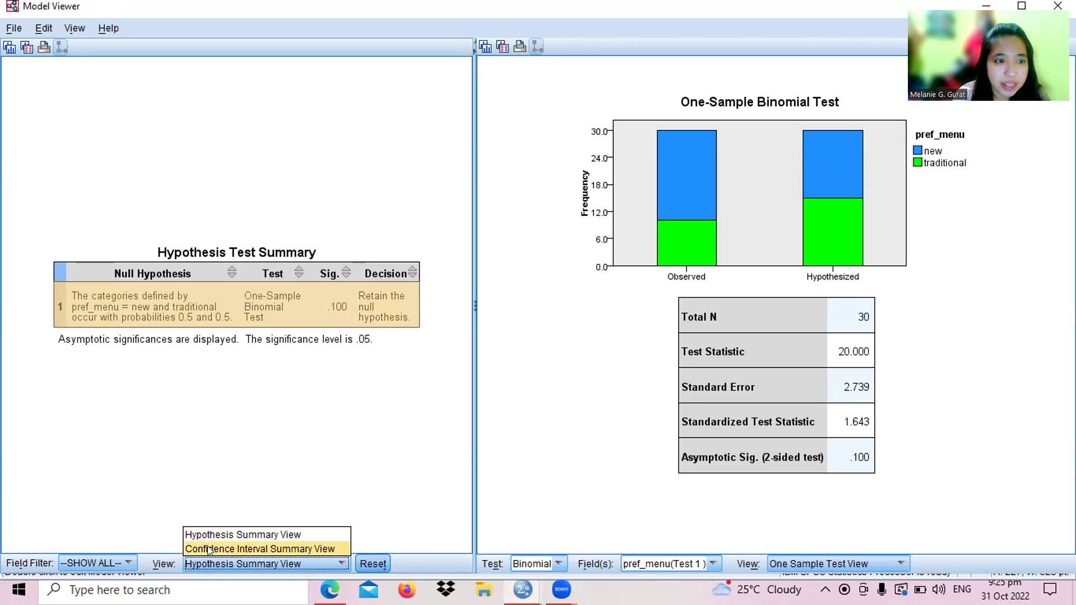
click(207, 548)
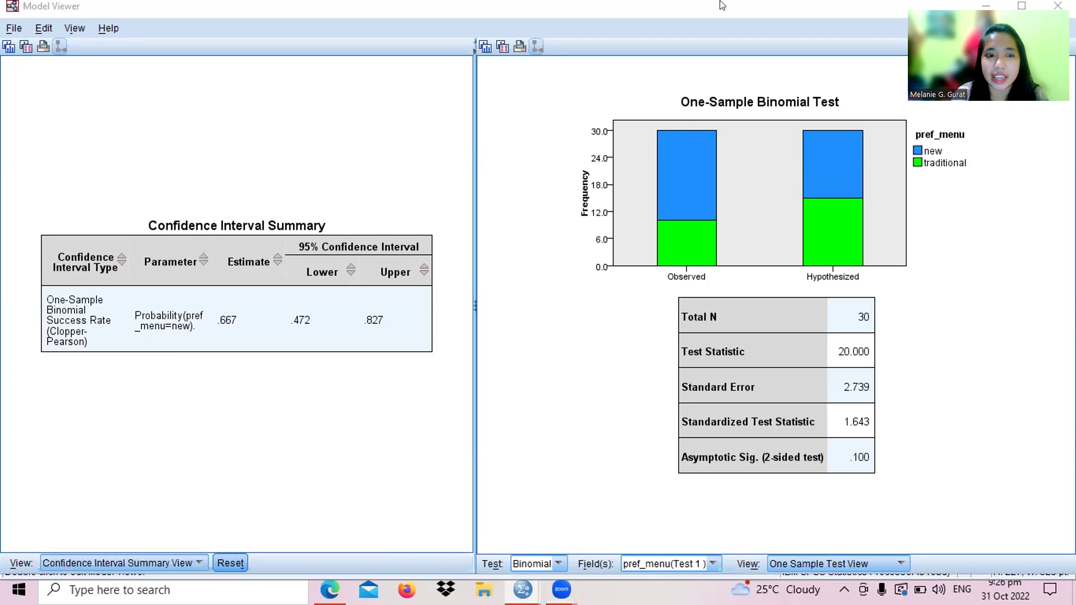
drag(304, 333, 303, 365)
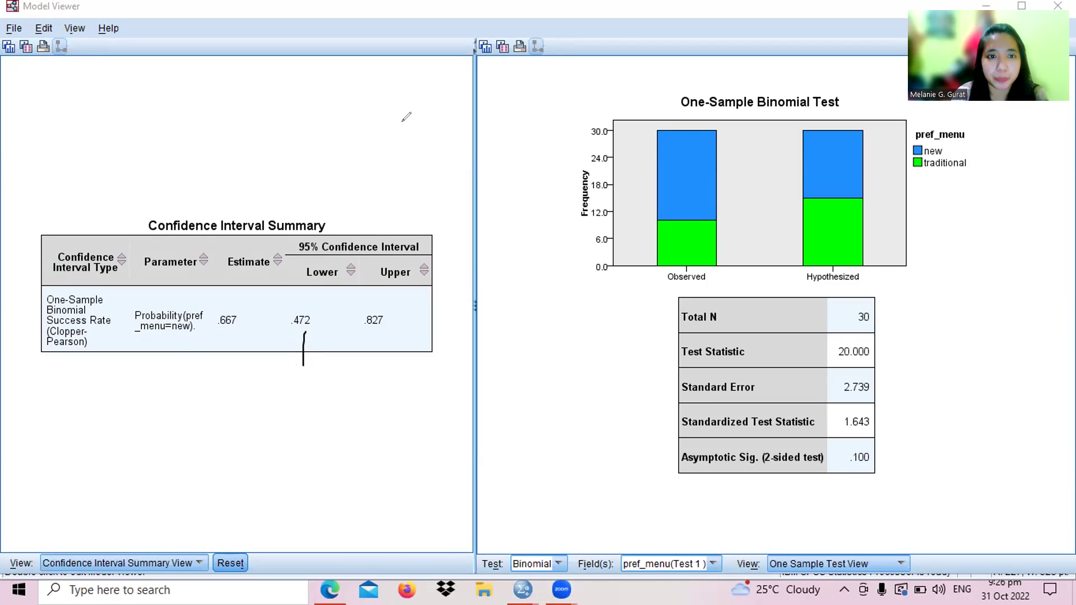
click(292, 391)
text(minimum)
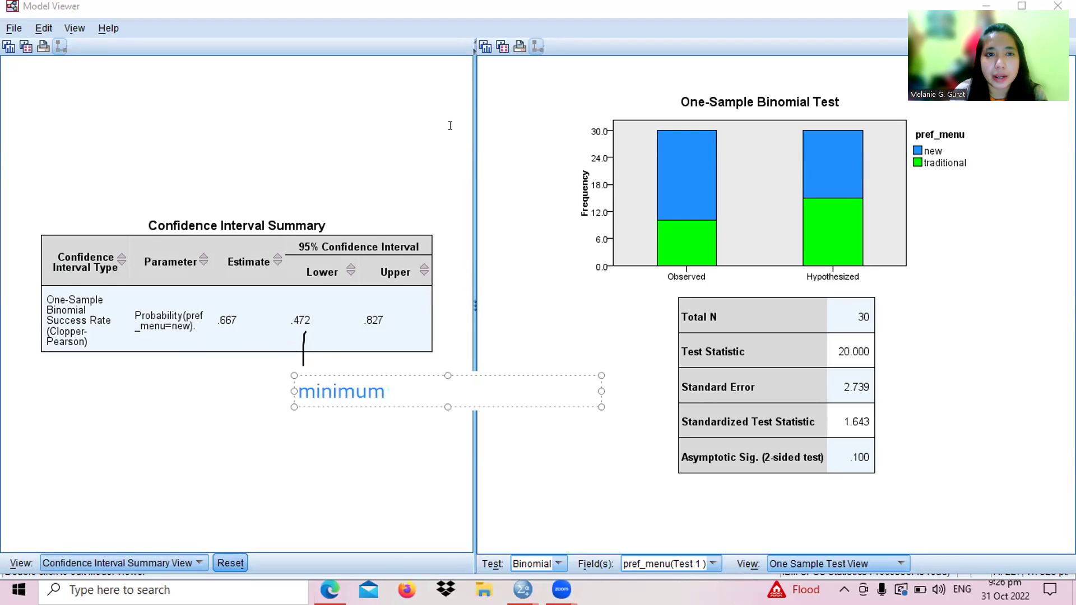
click(386, 325)
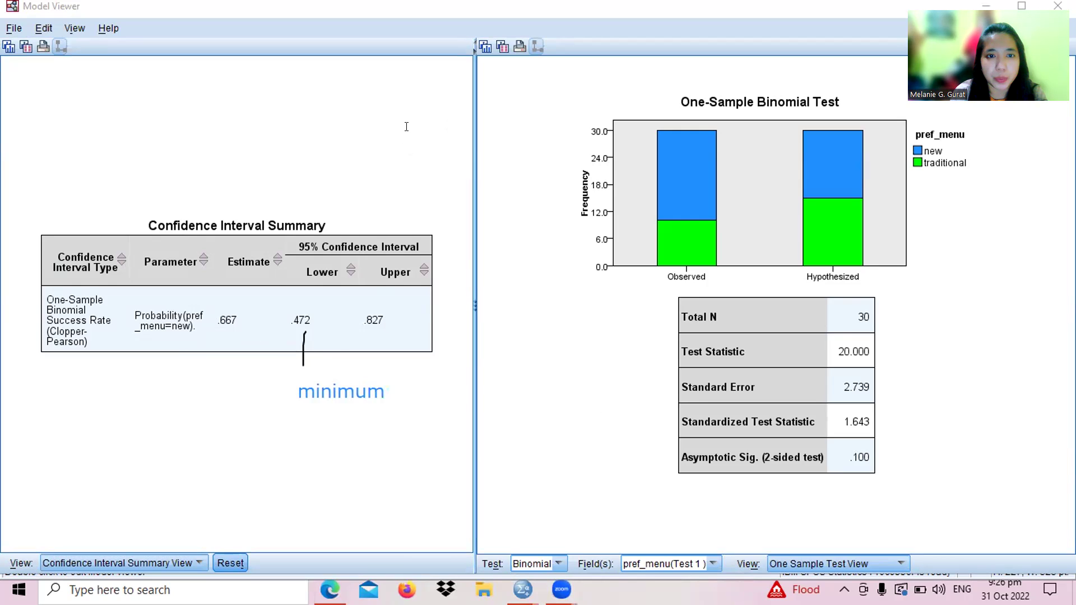
drag(383, 331, 419, 431)
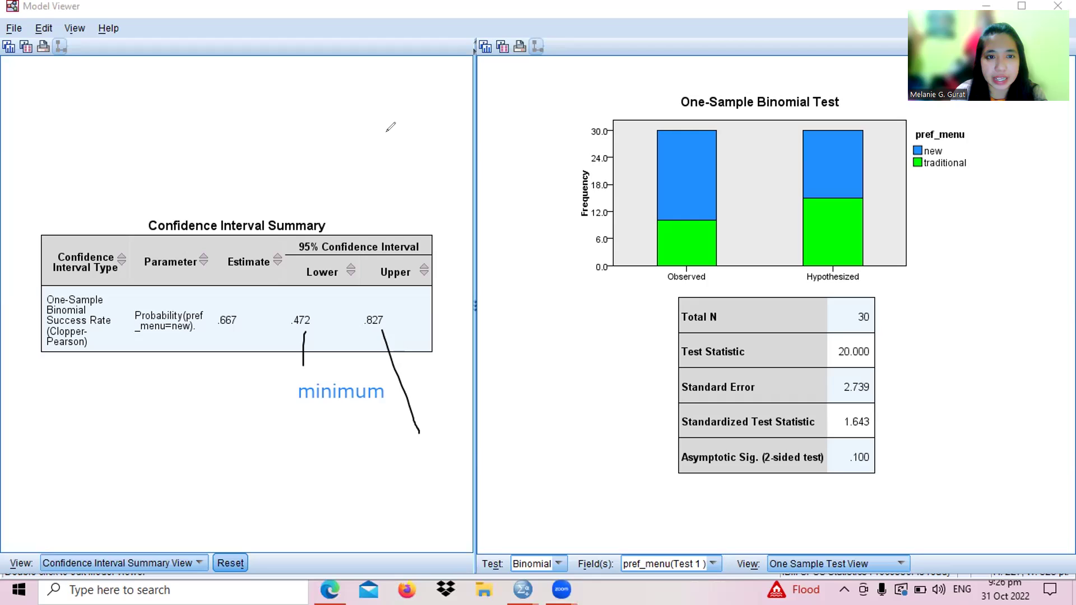
click(395, 457)
text(maximum)
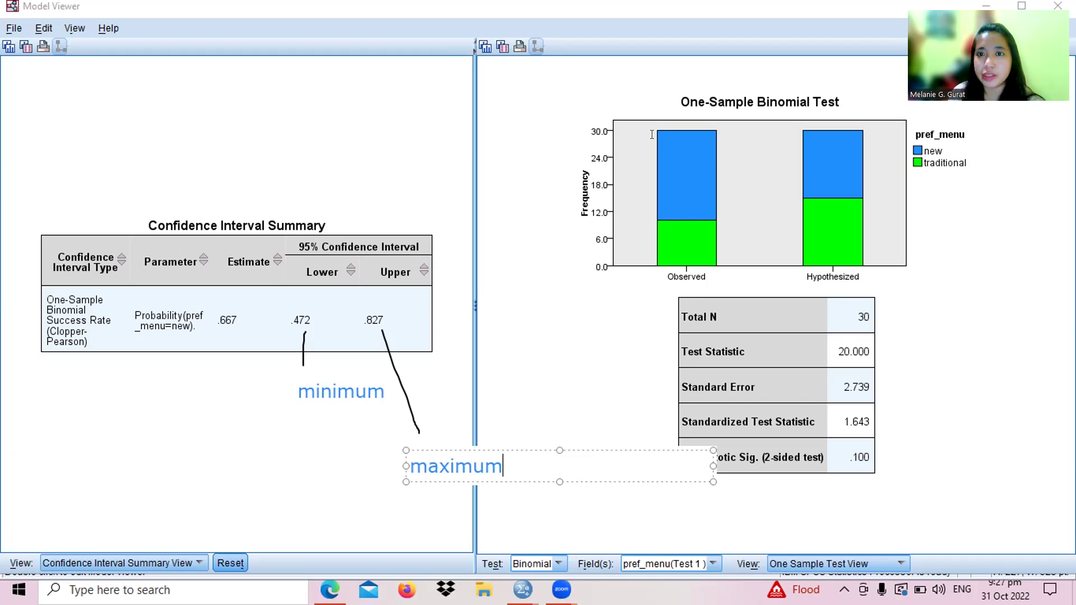
Check the percentages of new and traditional in the Observed bar of the One-Sample Binomial Test chart.
click(695, 150)
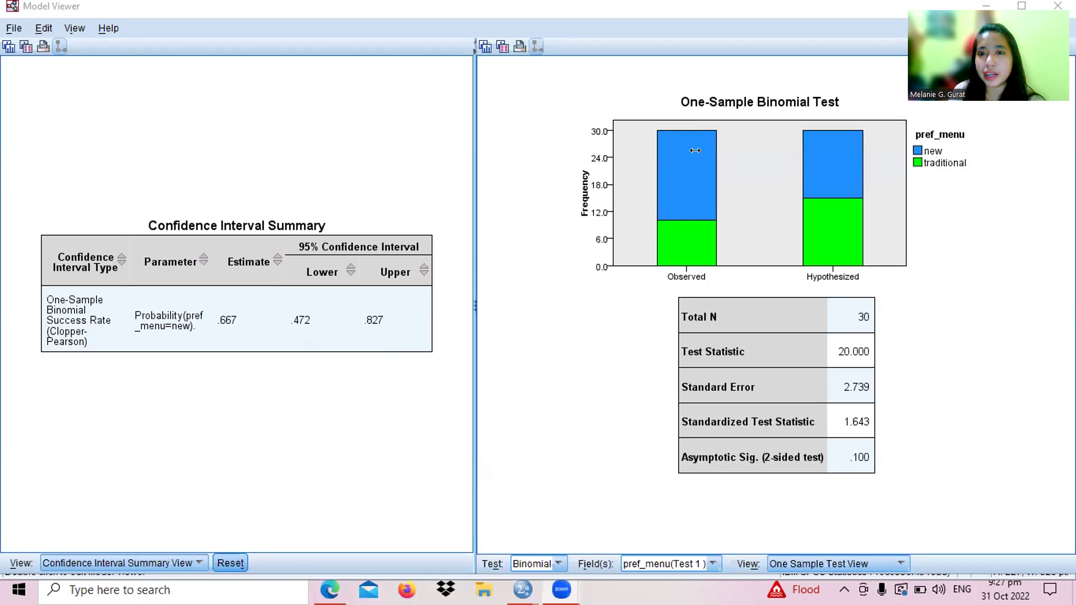
mouse_move(669, 178)
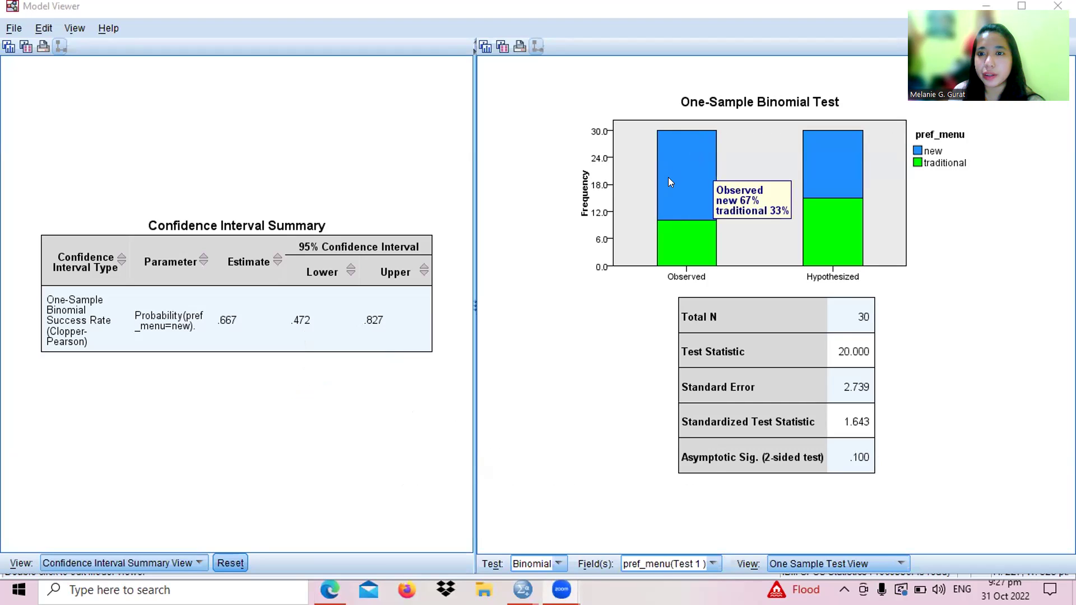